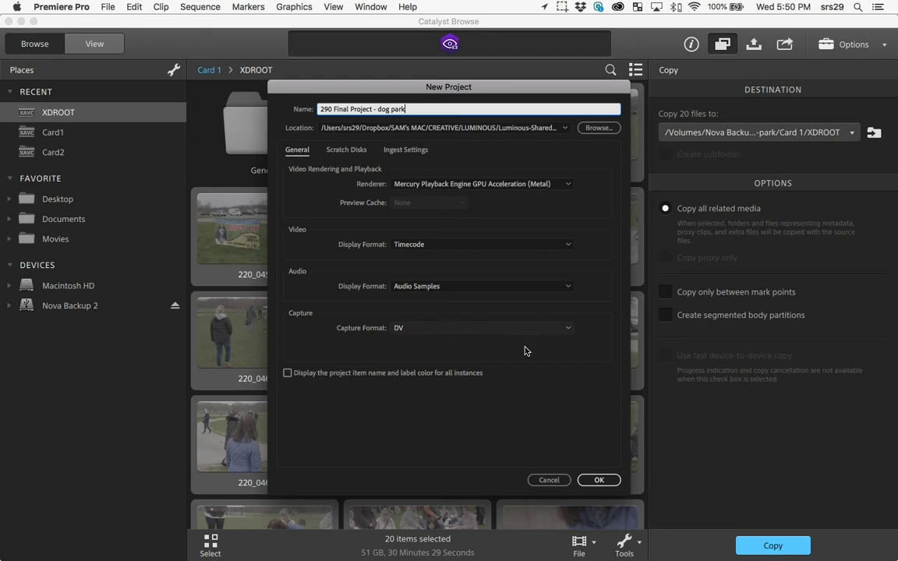
Step: Enable ingest for the new project with the Create Proxies action and open the list of proxy presets
click(406, 150)
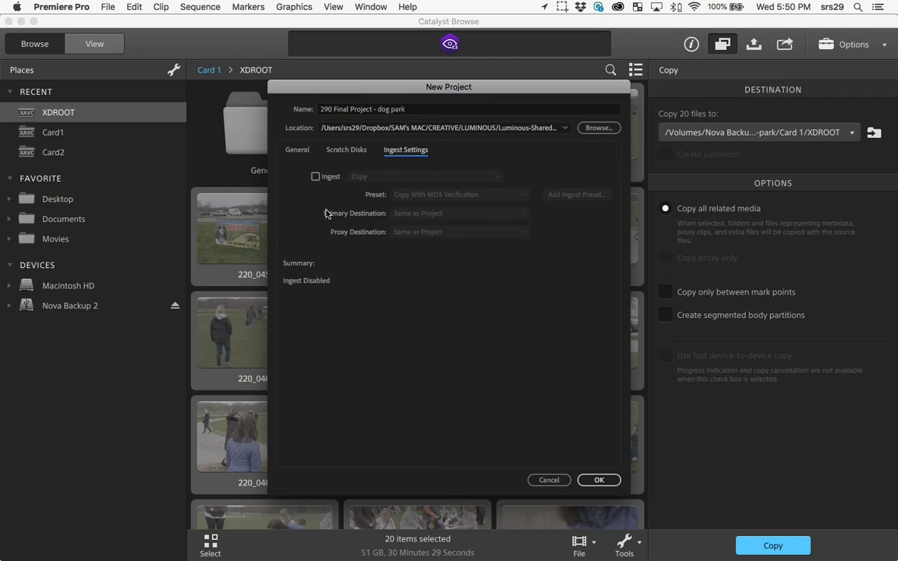
click(316, 178)
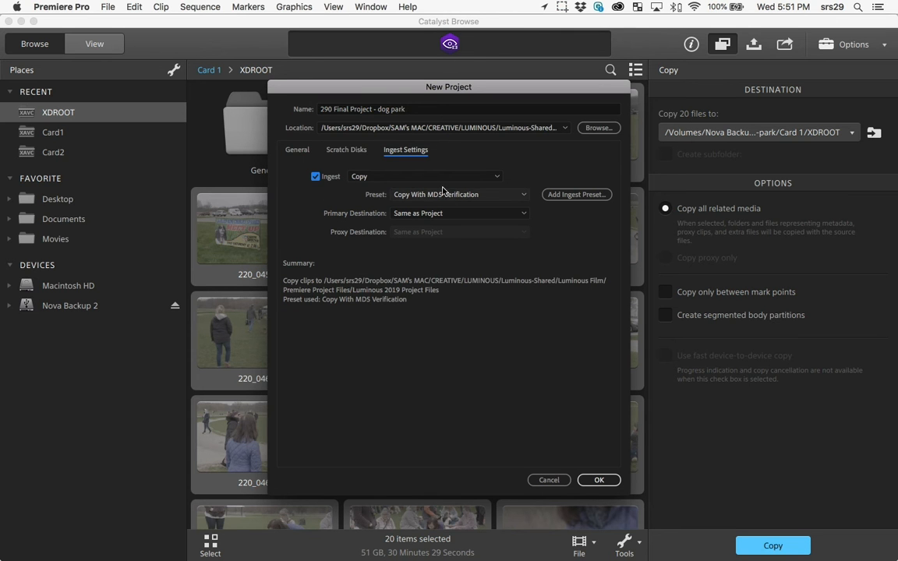
click(391, 178)
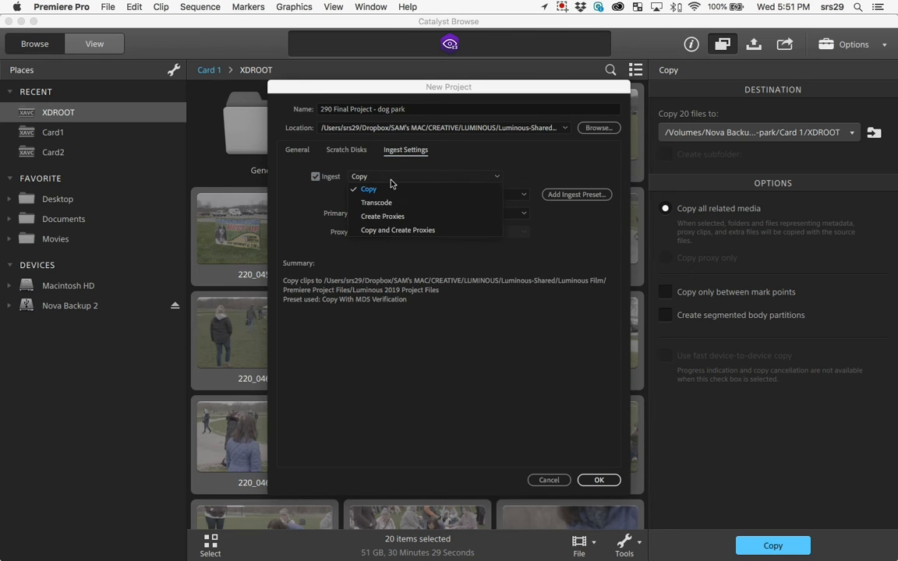
click(403, 217)
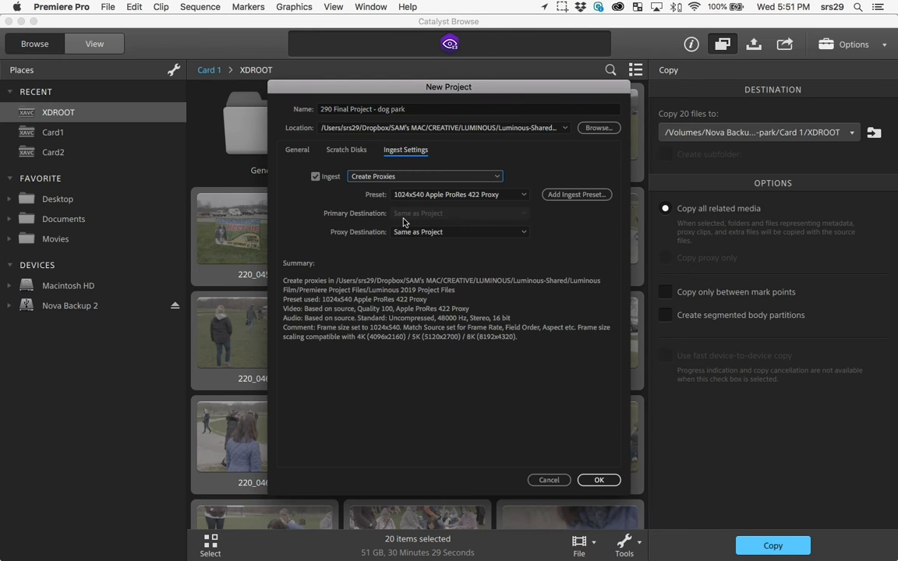
click(406, 194)
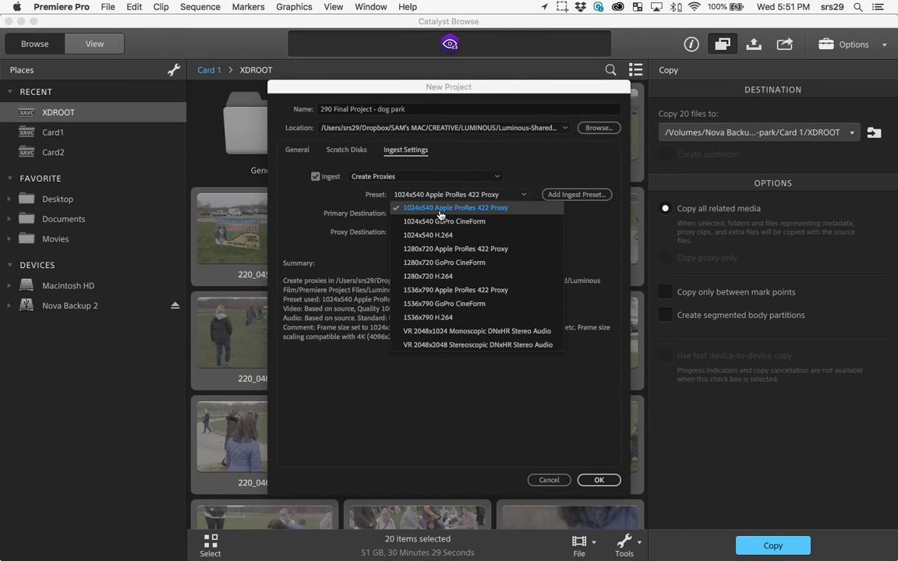
Step: Switch to Excel and compare the aspect ratios of the 4096x2160, 1024x540, 3840x2160, 1920x1080 and 1280x720 resolutions
key(super+Tab)
click(463, 262)
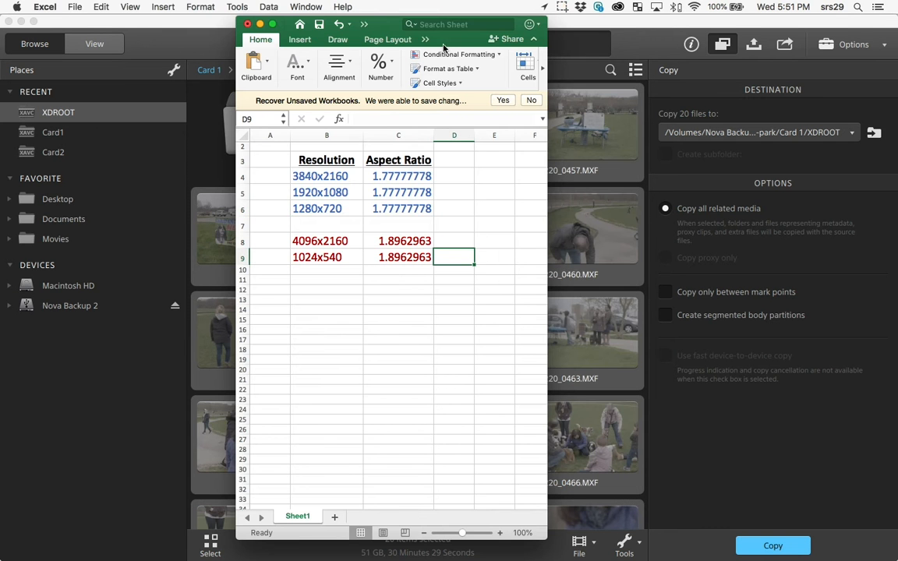
drag(376, 28, 170, 42)
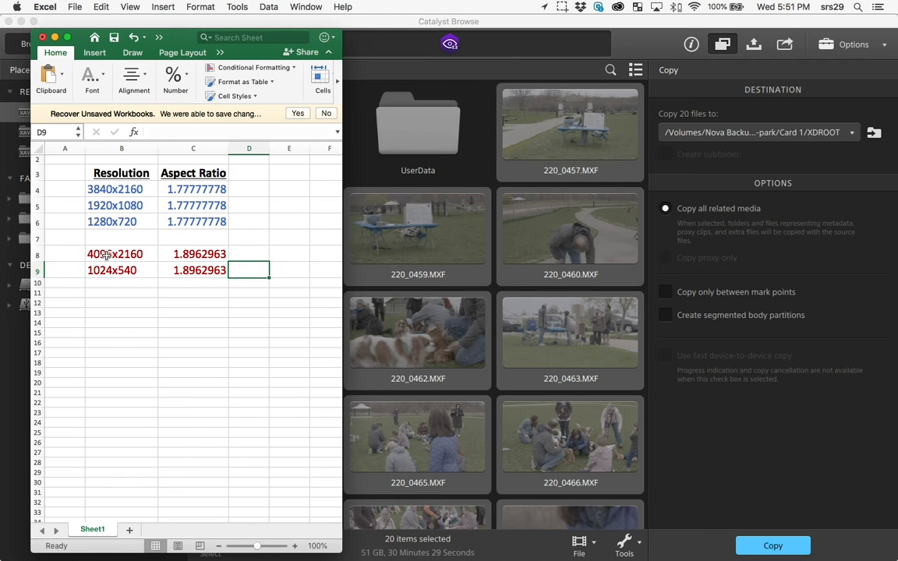
drag(98, 254, 186, 254)
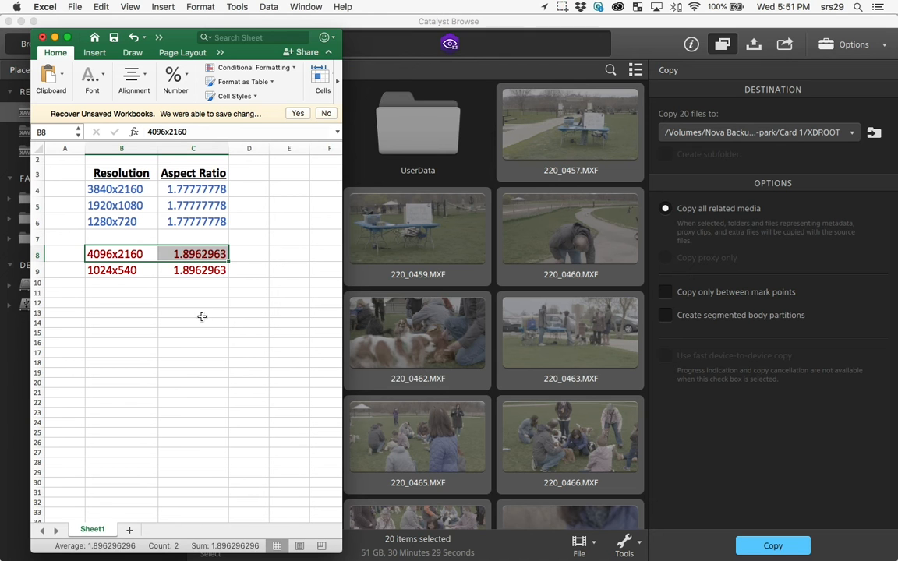
click(122, 274)
drag(123, 273, 163, 274)
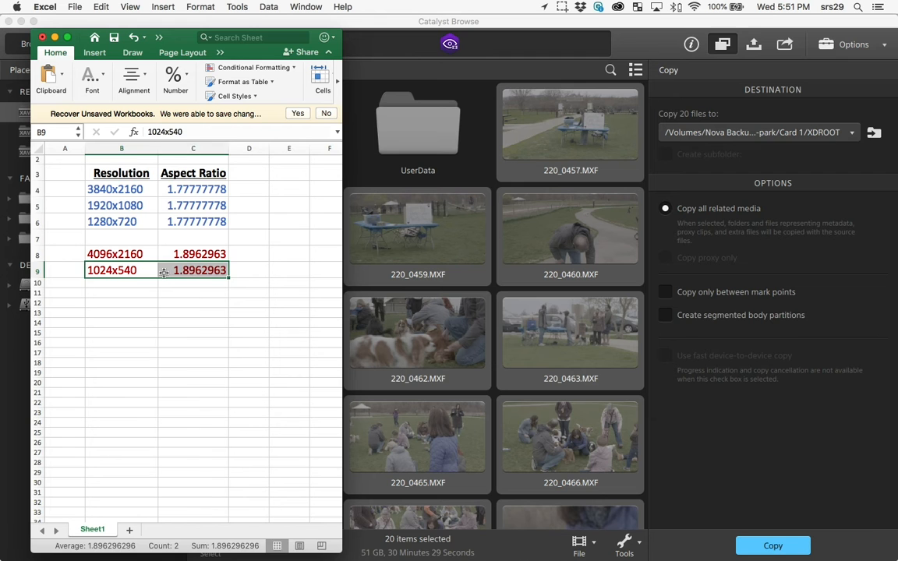
drag(109, 189, 196, 205)
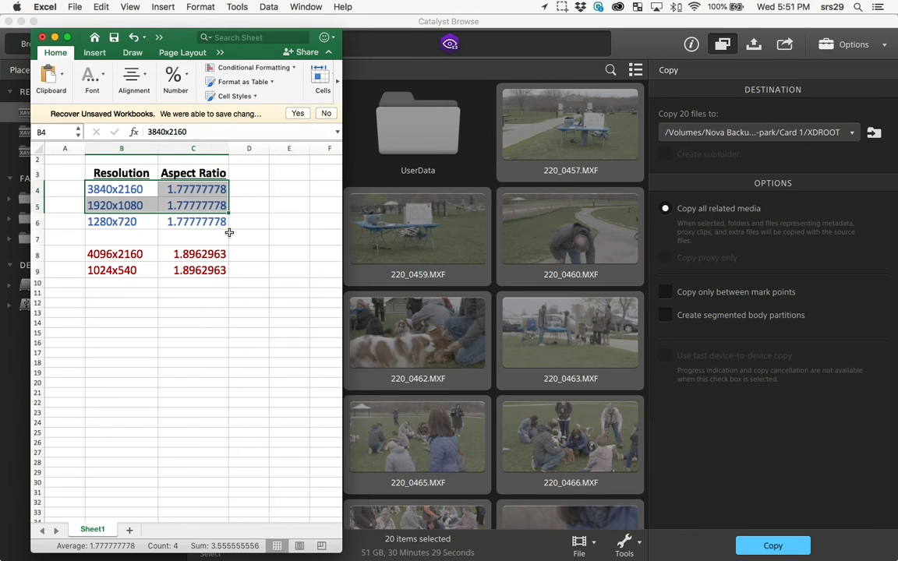
drag(113, 221, 186, 222)
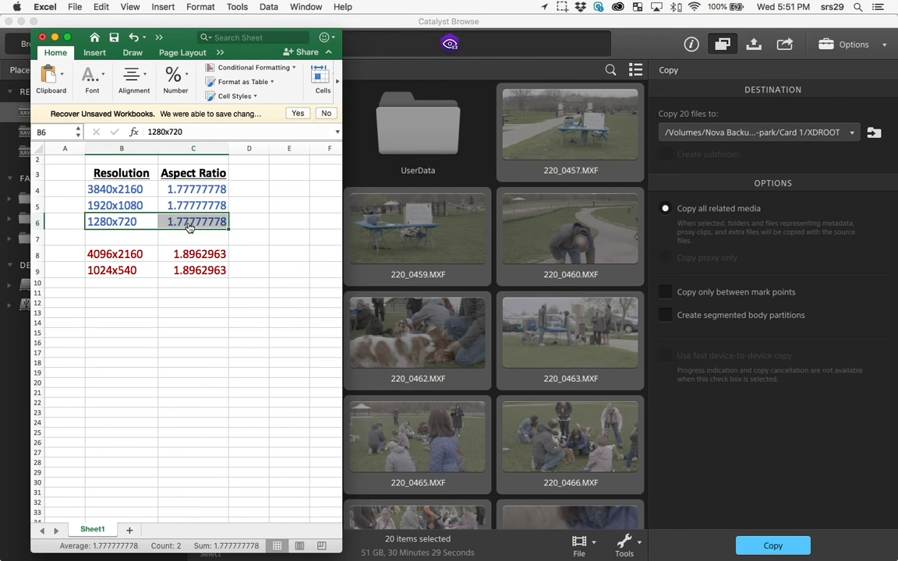
Step: Switch back to Premiere Pro, choose the 1024x540 Apple ProRes 422 Proxy ingest preset and create the project
key(super+Tab)
click(468, 196)
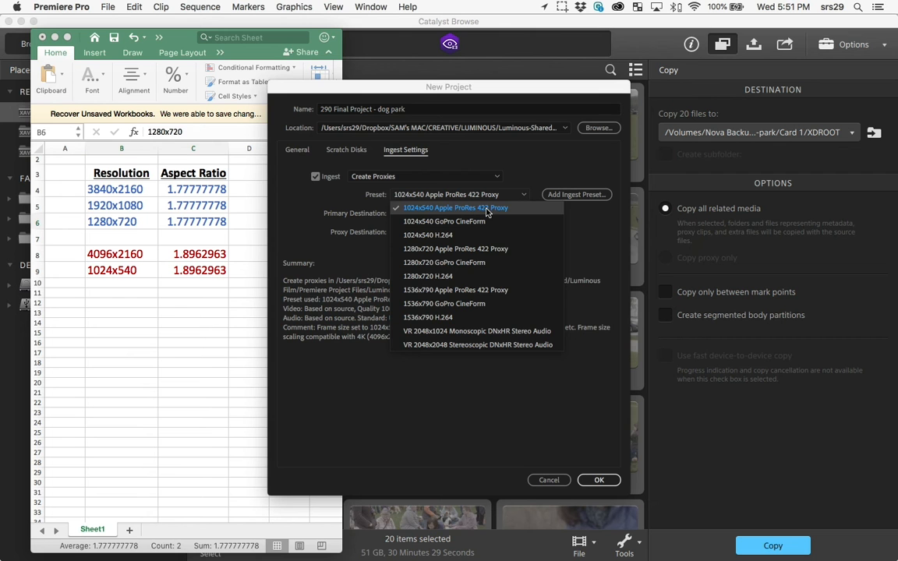
click(540, 209)
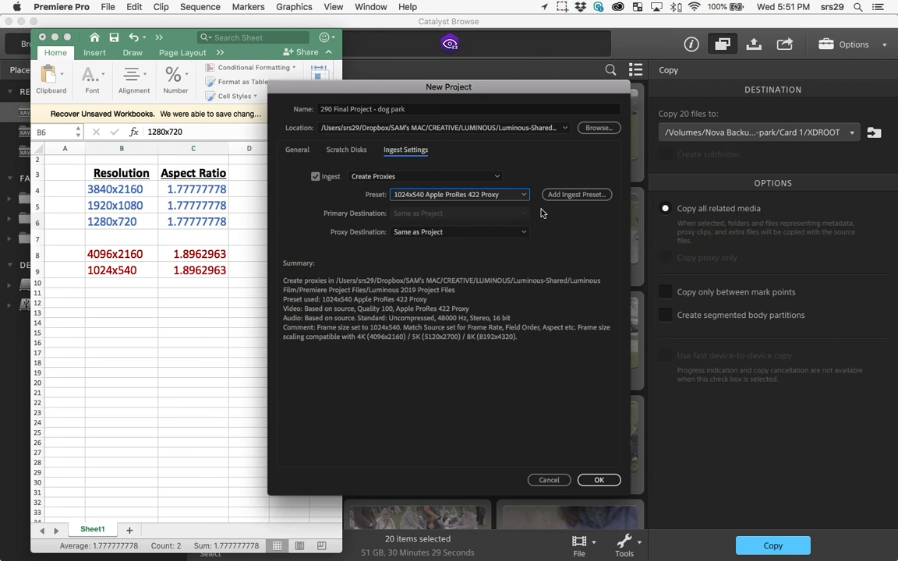
click(604, 481)
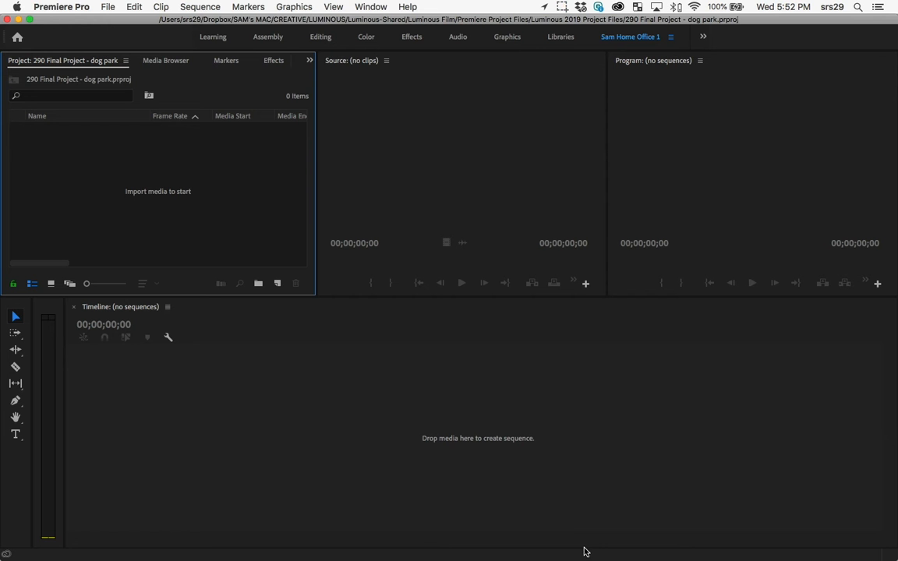
Step: Import the Clip folder from Card 1's XDROOT in 190427_200_dog-park on Nova Backup 2, dismissing the import error
double_click(190, 224)
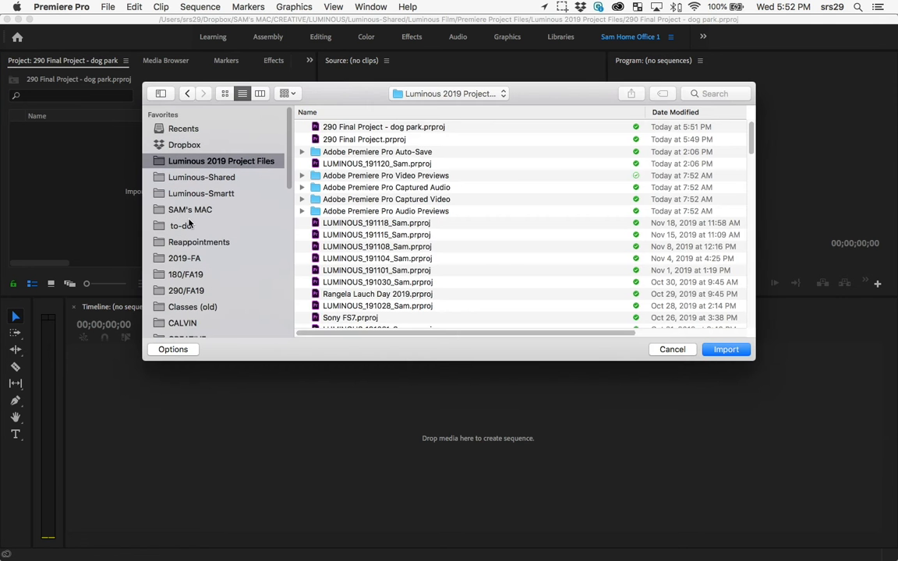
scroll(218, 224, down, 5)
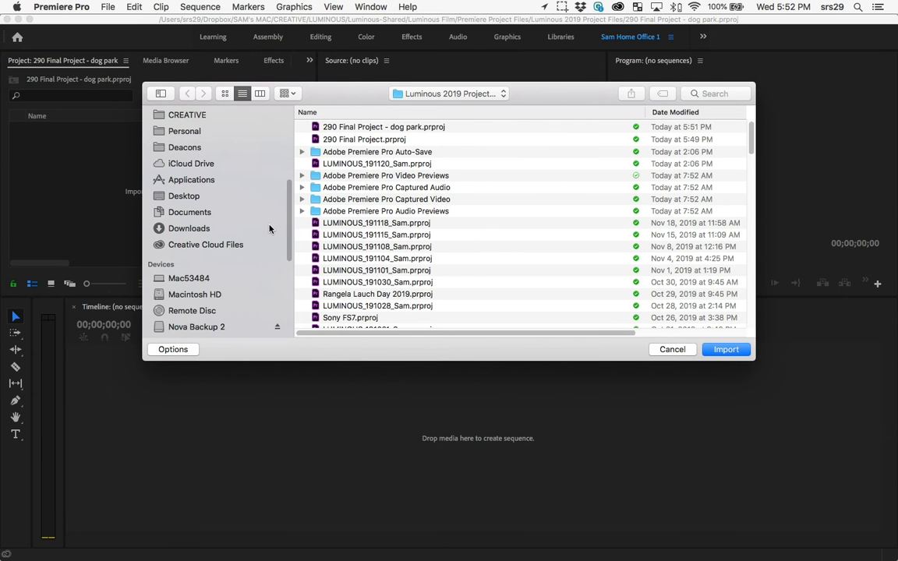
click(230, 326)
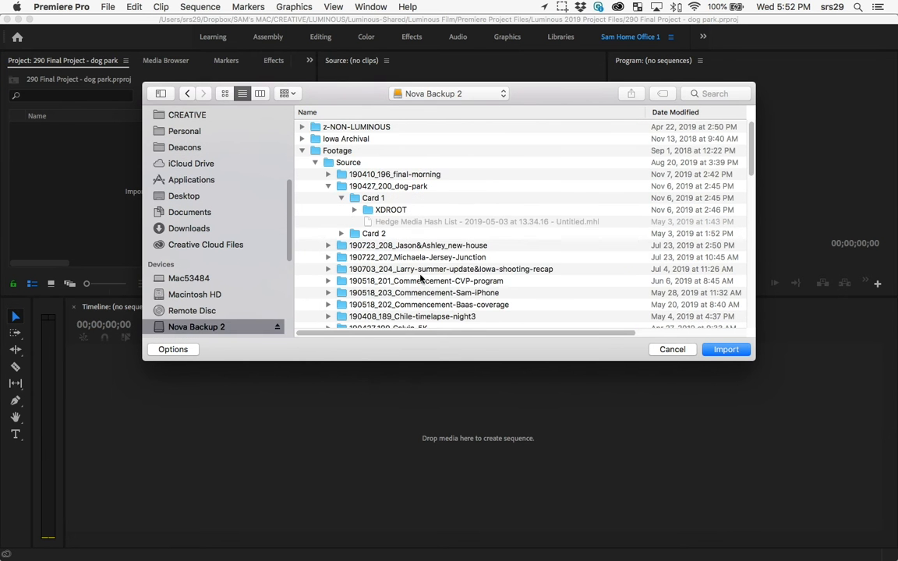
click(357, 212)
click(354, 211)
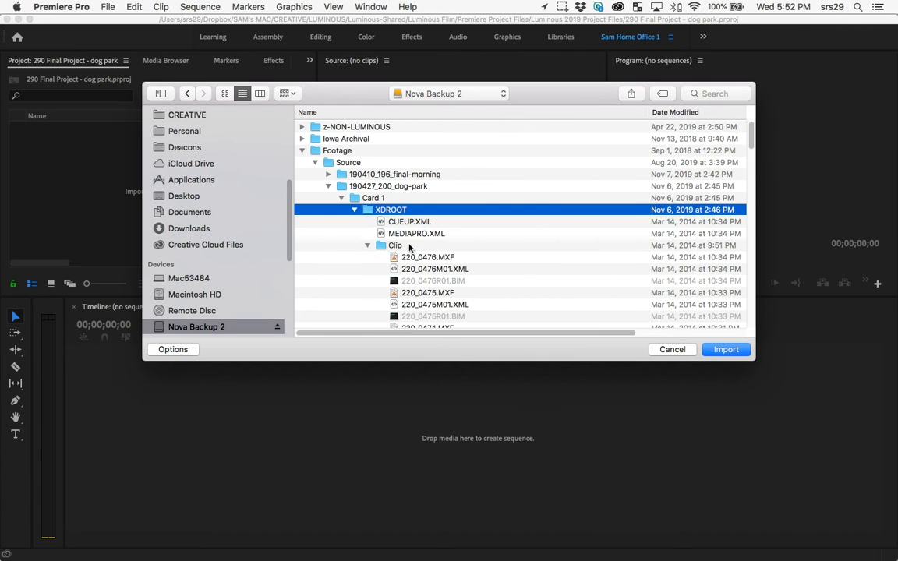
click(385, 246)
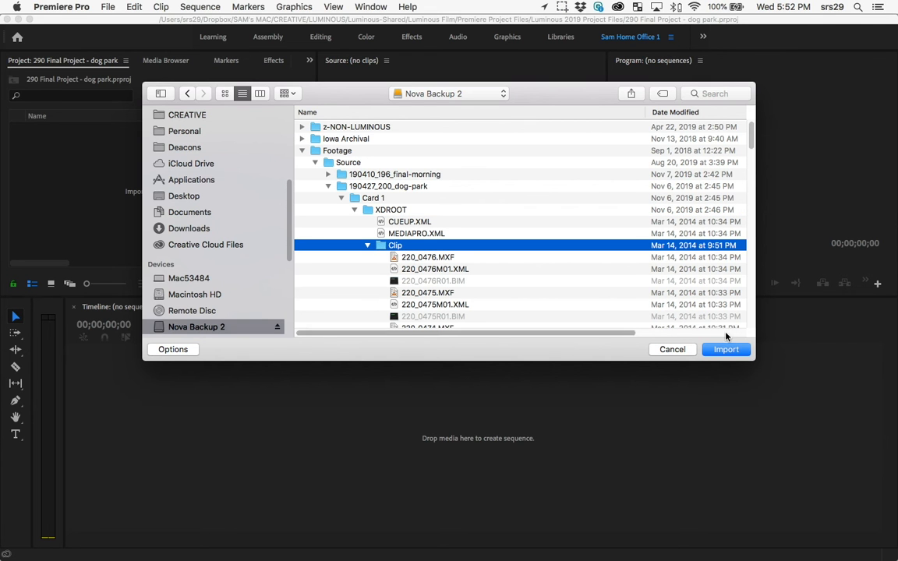
click(735, 351)
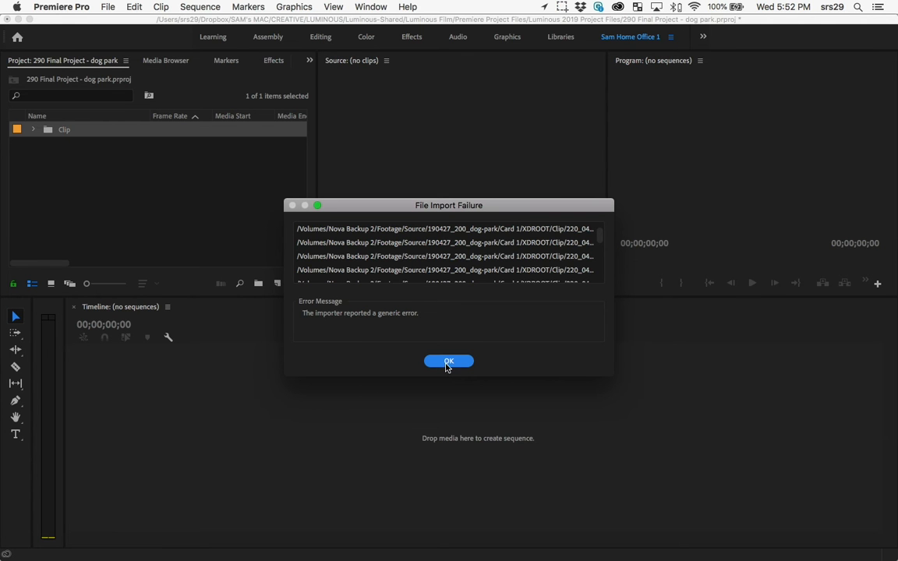
click(448, 360)
Step: Expand the imported Clip bin to list its clips and widen the Project panel to show more metadata columns
click(33, 130)
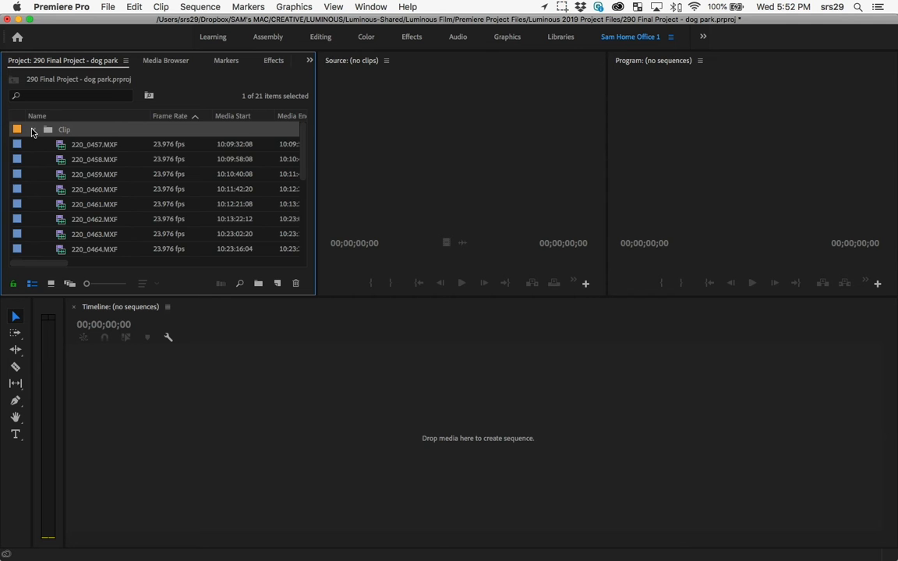
click(94, 148)
scroll(171, 205, down, 1)
scroll(168, 214, up, 1)
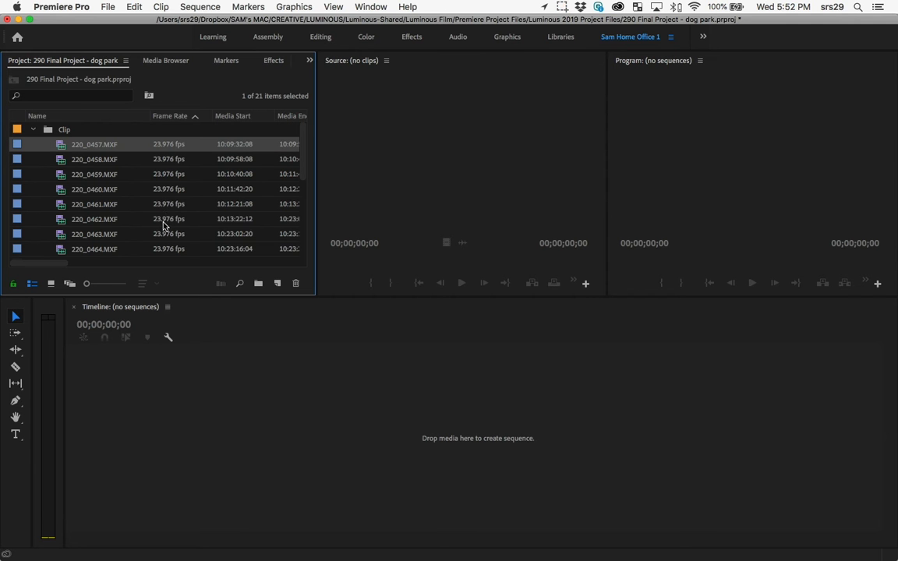
drag(316, 246, 445, 245)
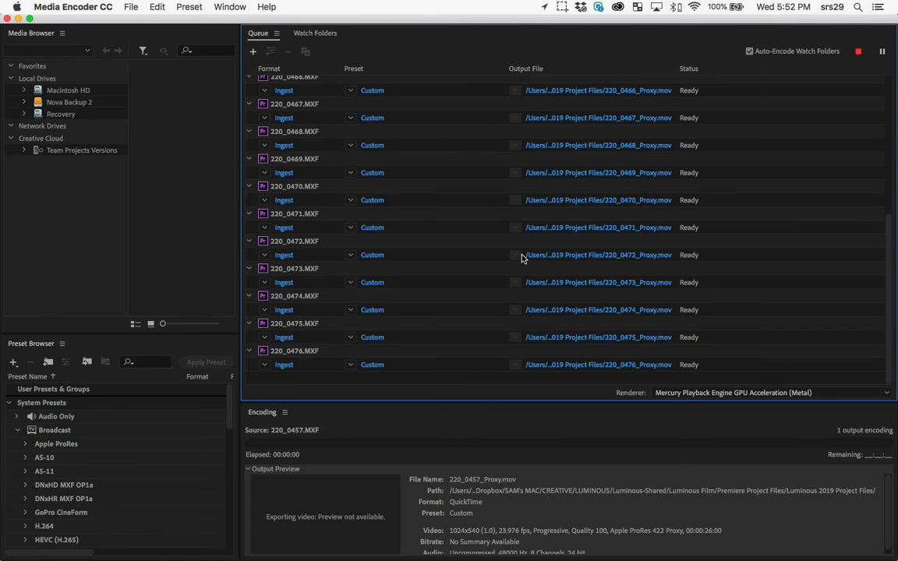
Step: Switch back from Media Encoder to Premiere Pro and select clip 220_0462.MXF in the Clip bin
key(super+Tab)
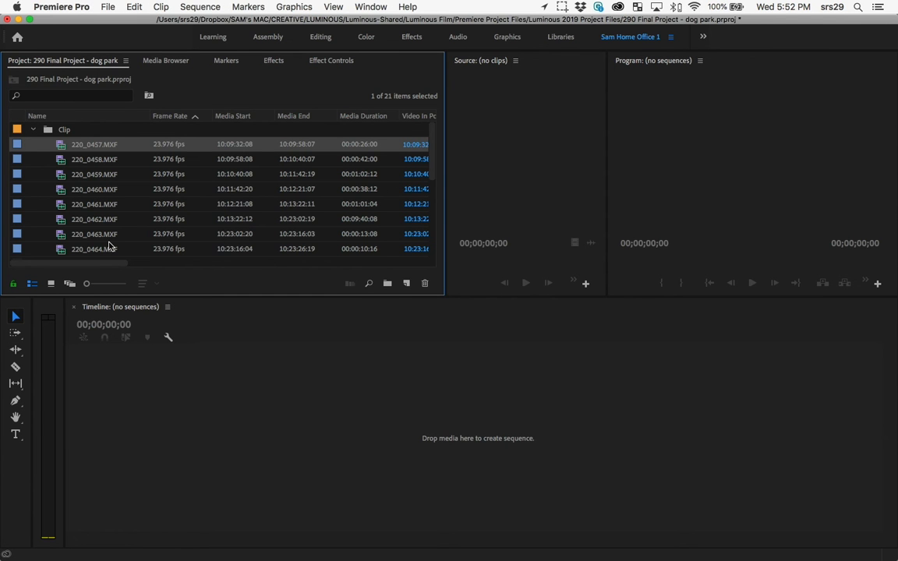
click(407, 281)
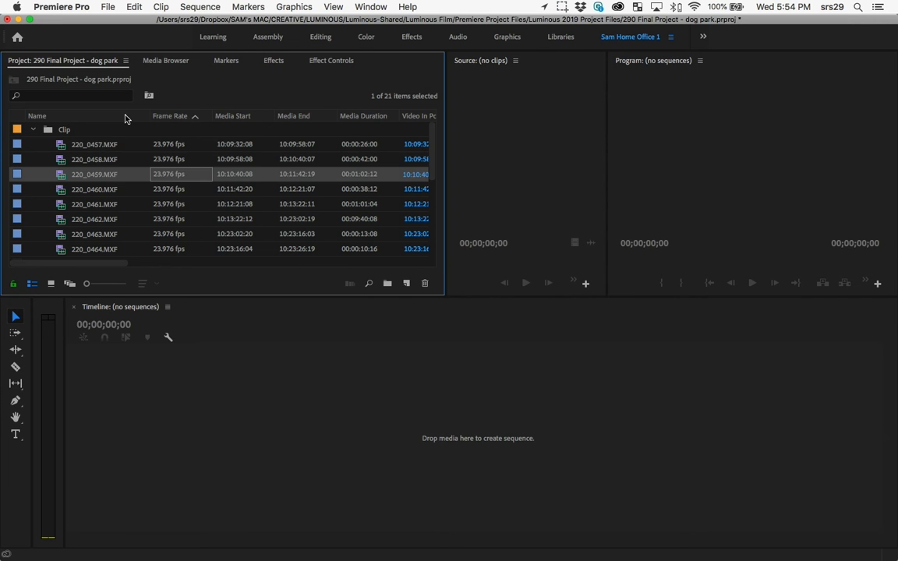
key(Down)
key(Down)
key(Down)
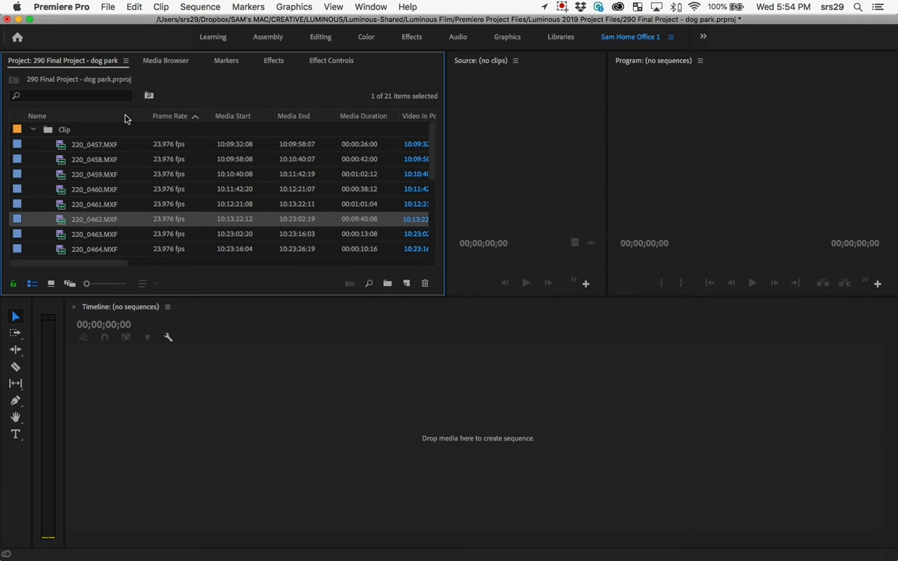
Step: Find the Proxy property in the project's Metadata Display settings by searching "proxy" and enable it as a column
right_click(132, 120)
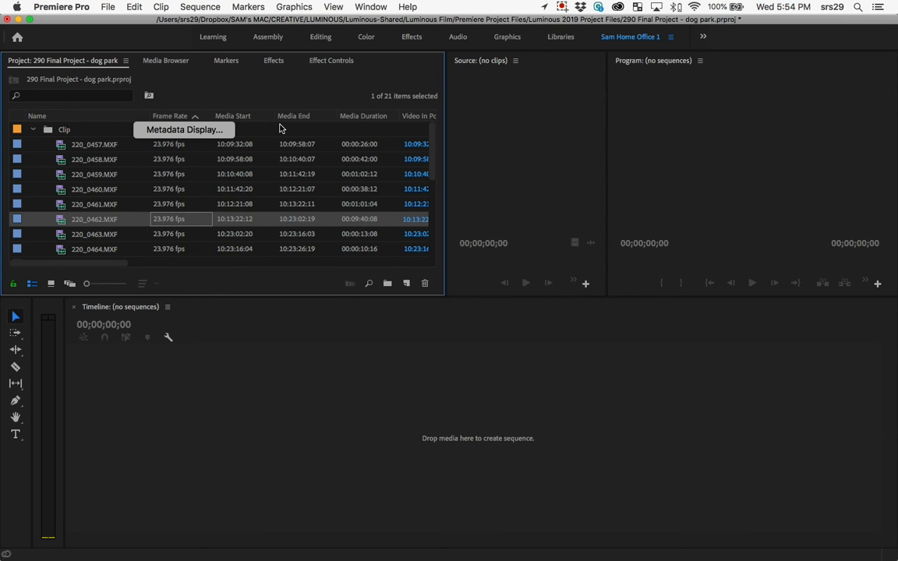
click(207, 132)
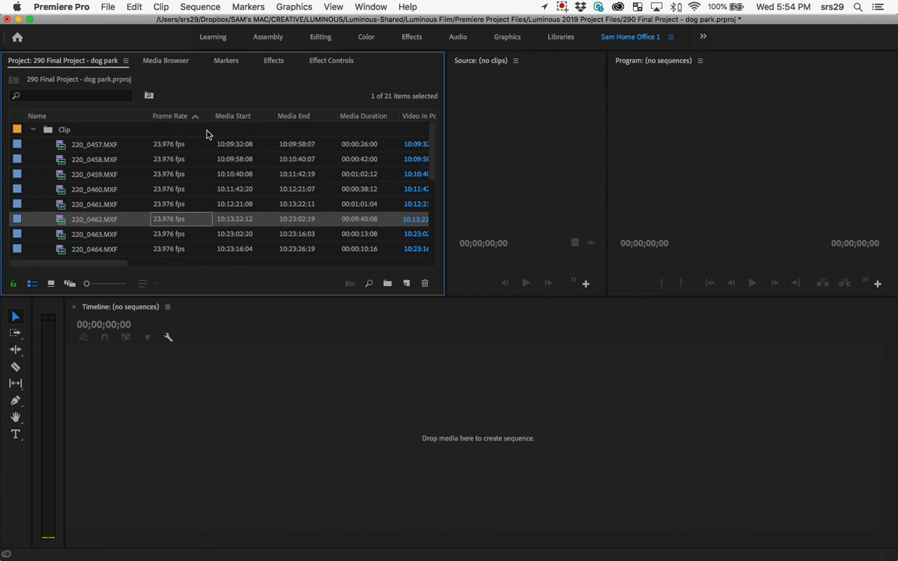
text(prox)
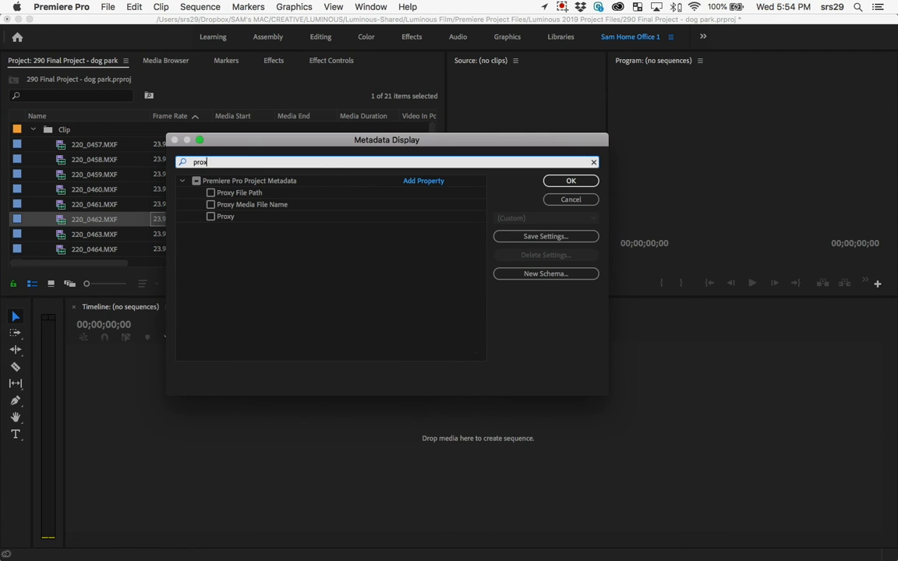
text(y)
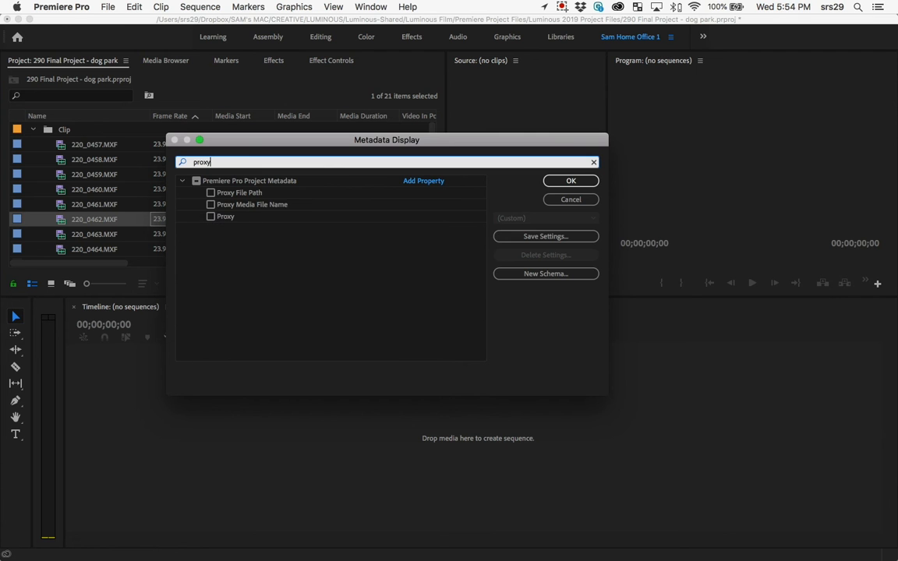
click(211, 216)
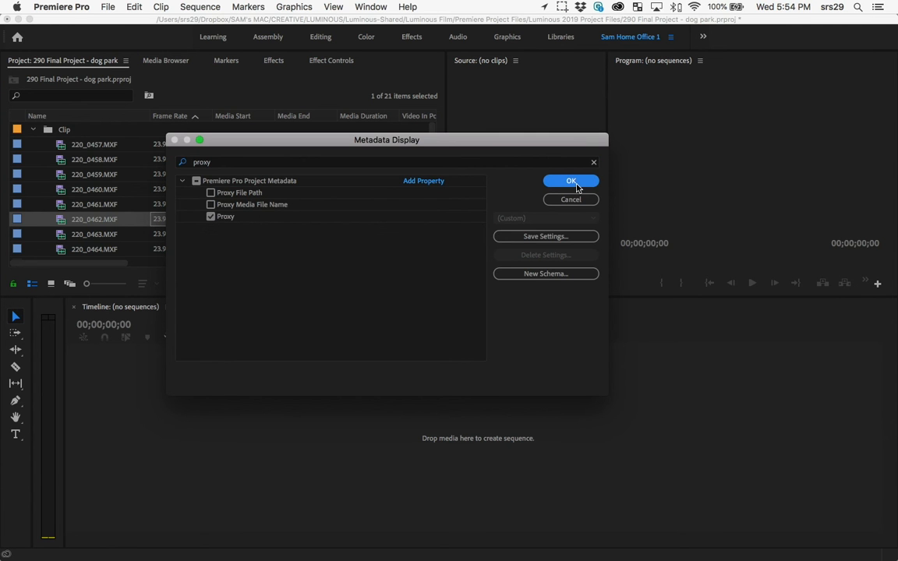
click(571, 182)
Step: Move the Proxy column so it sits directly after the Name column in the clip list
drag(117, 262, 427, 264)
drag(377, 115, 20, 131)
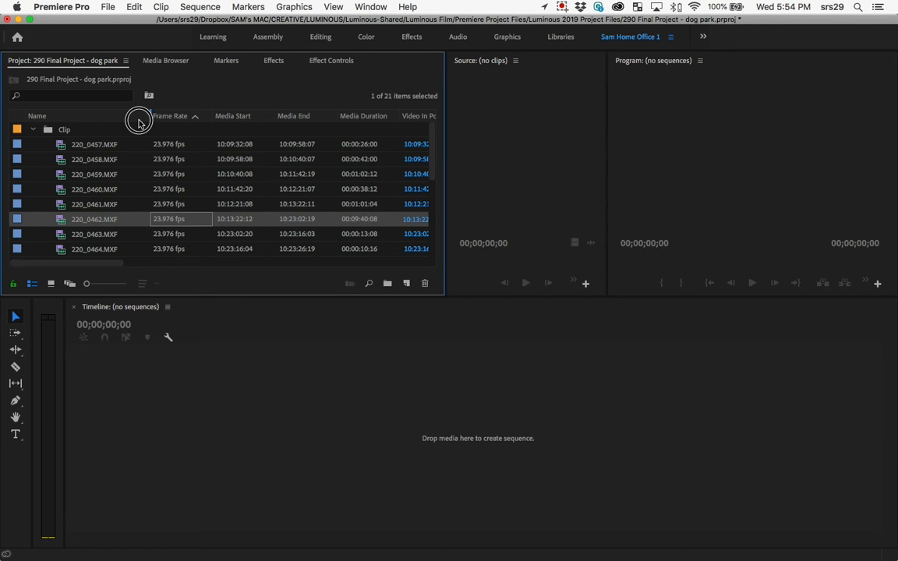
drag(139, 122, 140, 123)
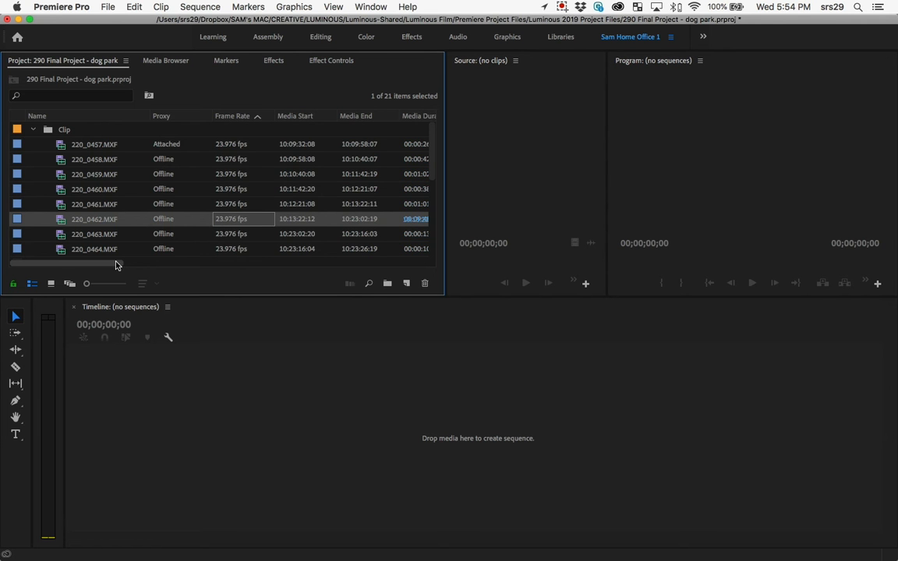
Step: Check the clips' proxy status, then switch to Media Encoder and examine the proxy encoding queue from its first job
click(160, 144)
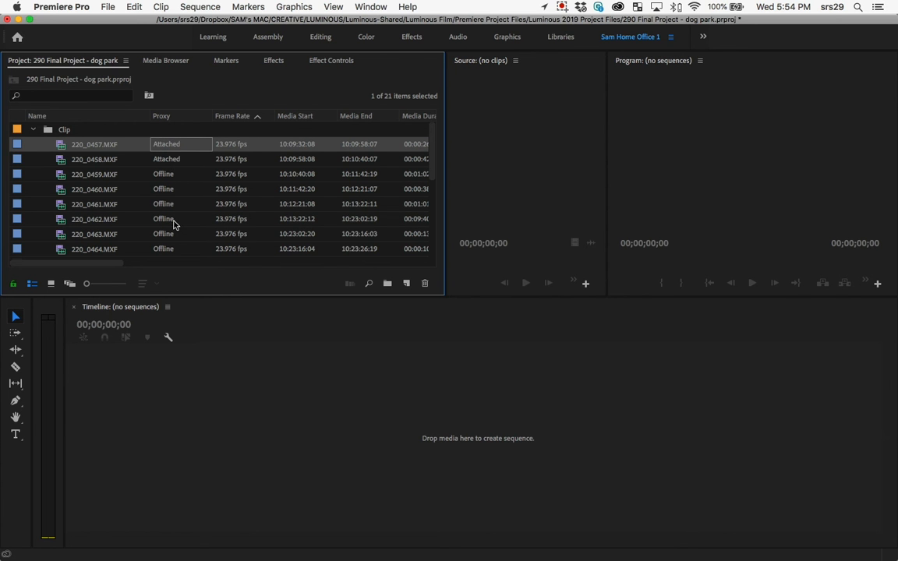
key(super+Tab)
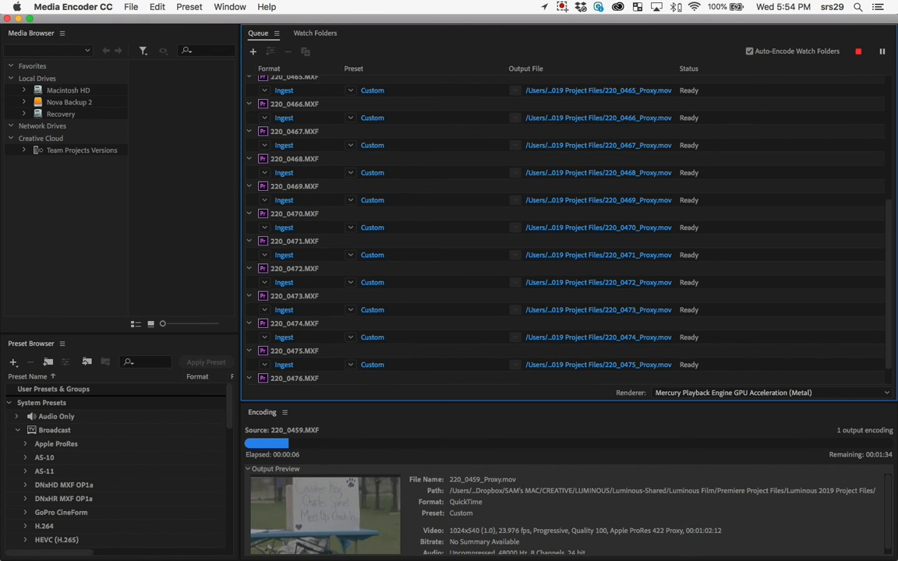
scroll(891, 246, up, 1)
drag(891, 246, 885, 72)
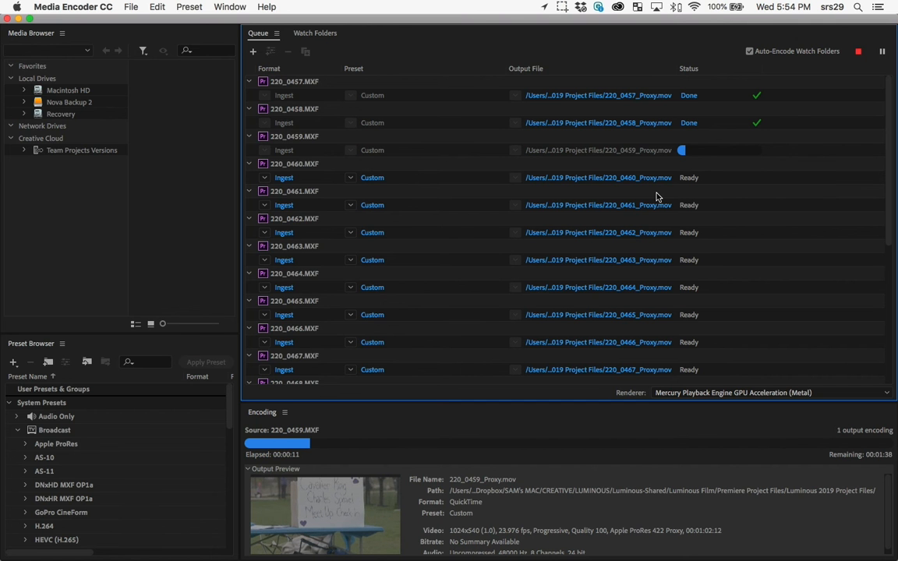
Step: Switch back to Premiere Pro, create a sequence from clip 220_0457.MXF, and move the playhead to 00:00:08:19
key(super+Tab)
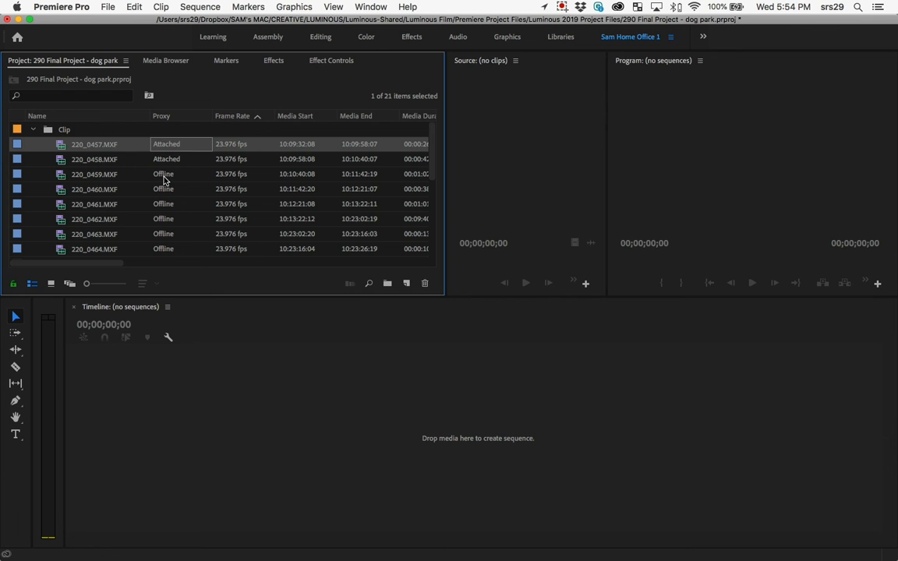
drag(61, 148, 274, 484)
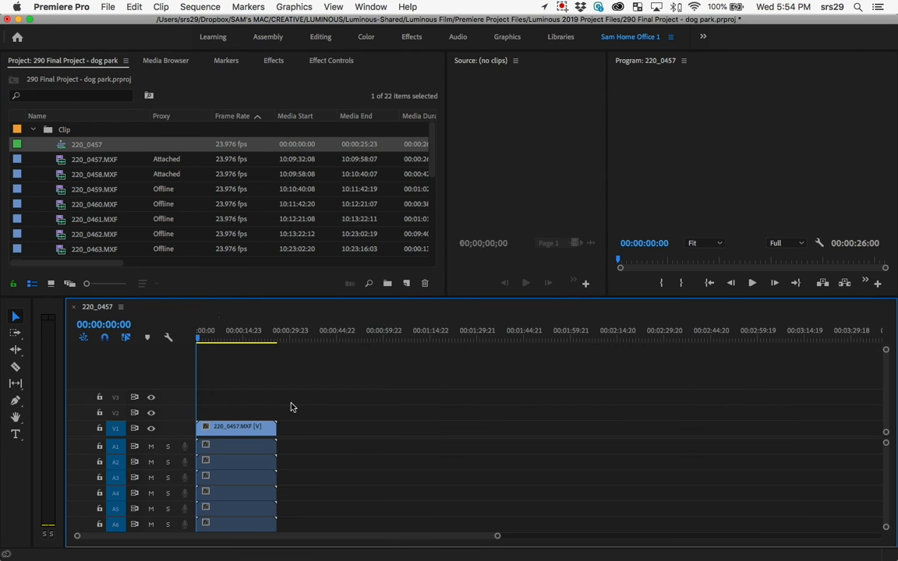
click(241, 331)
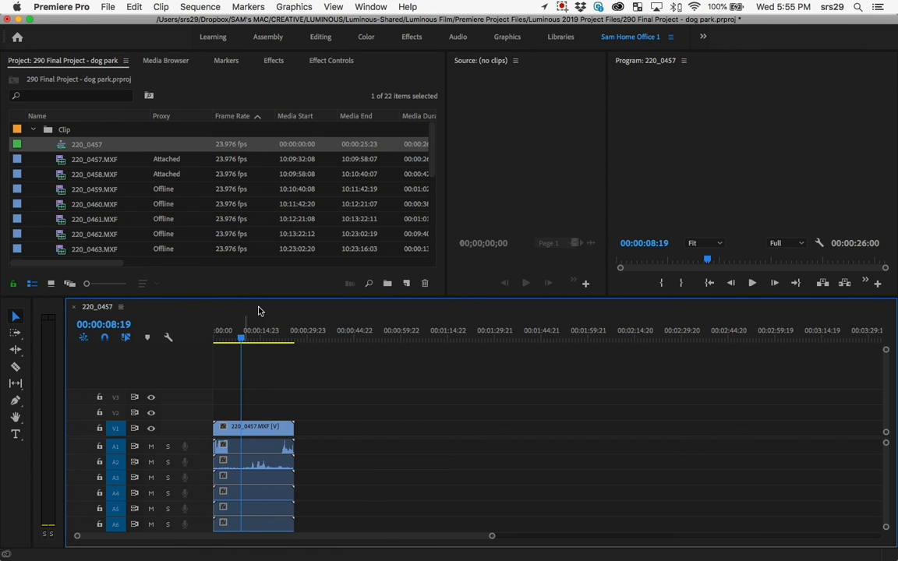
Step: Narrow the Project panel to widen the Source monitor, and play a few seconds of the 220_0457 sequence
drag(447, 167, 312, 165)
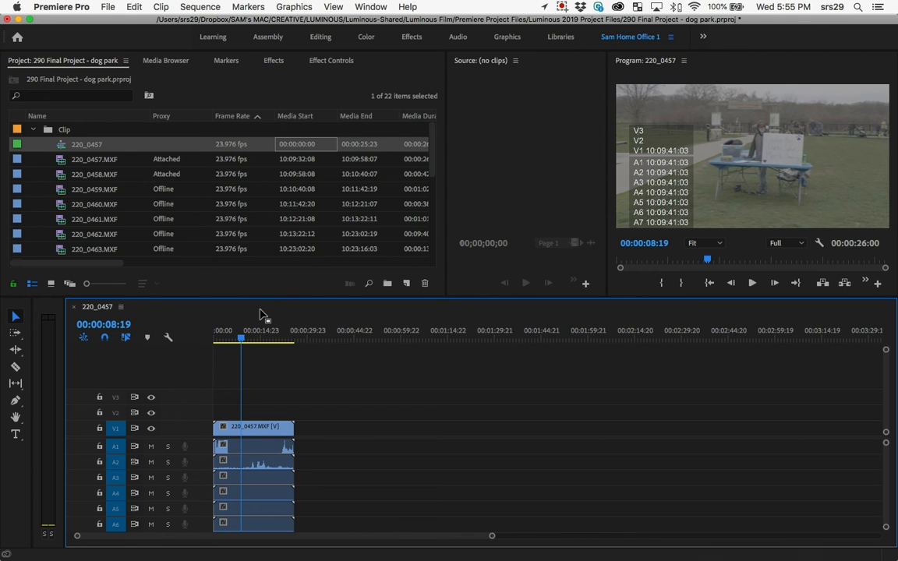
drag(445, 155, 331, 154)
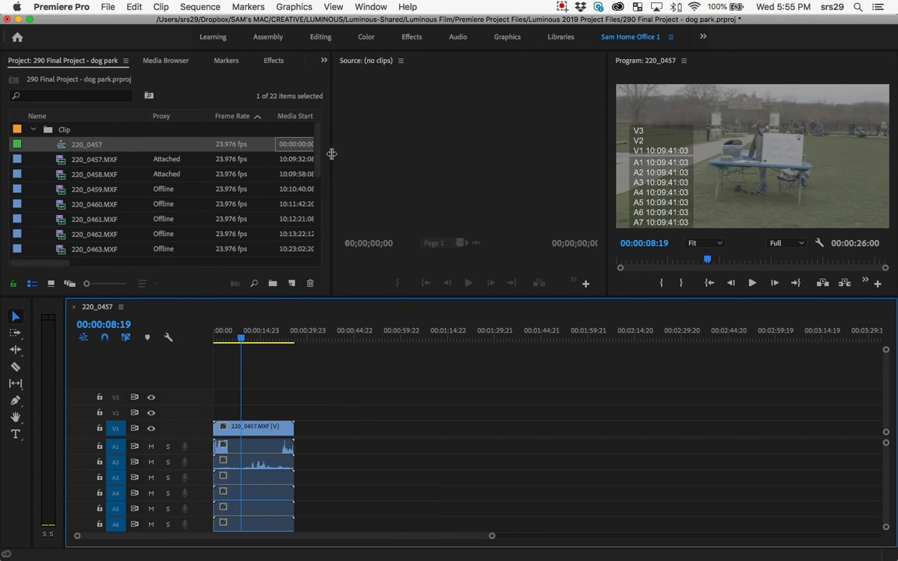
click(253, 340)
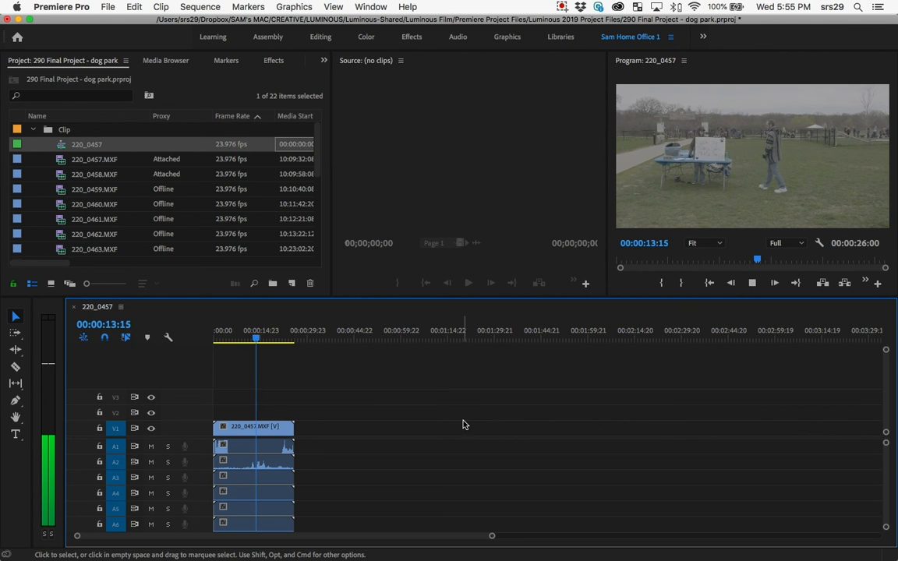
key(space)
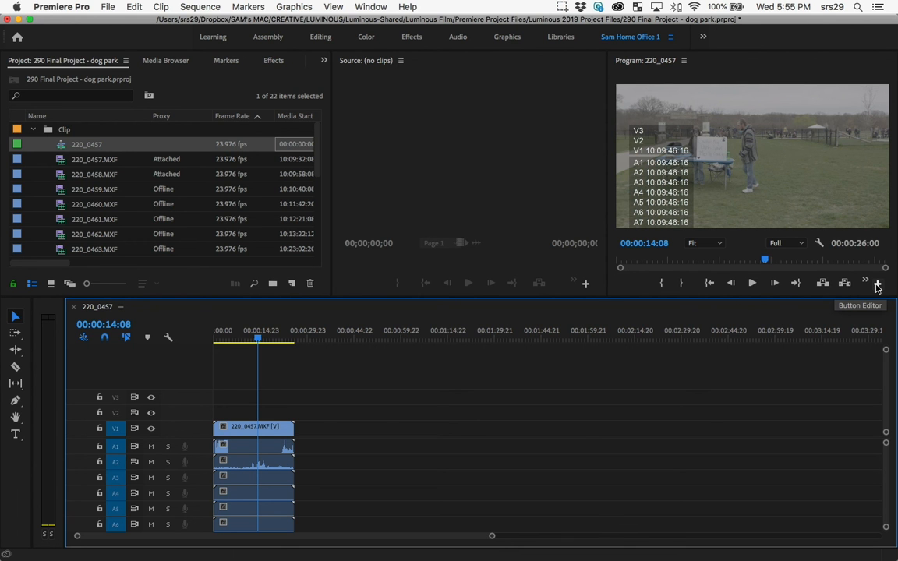
Step: Add the Toggle Proxies control to the Program monitor's controls and turn on proxy playback
click(877, 285)
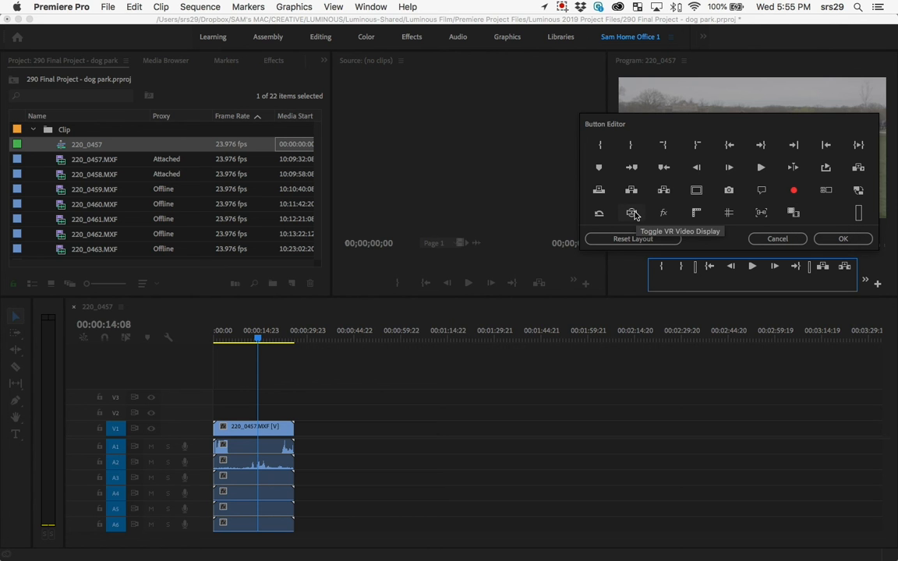
click(859, 191)
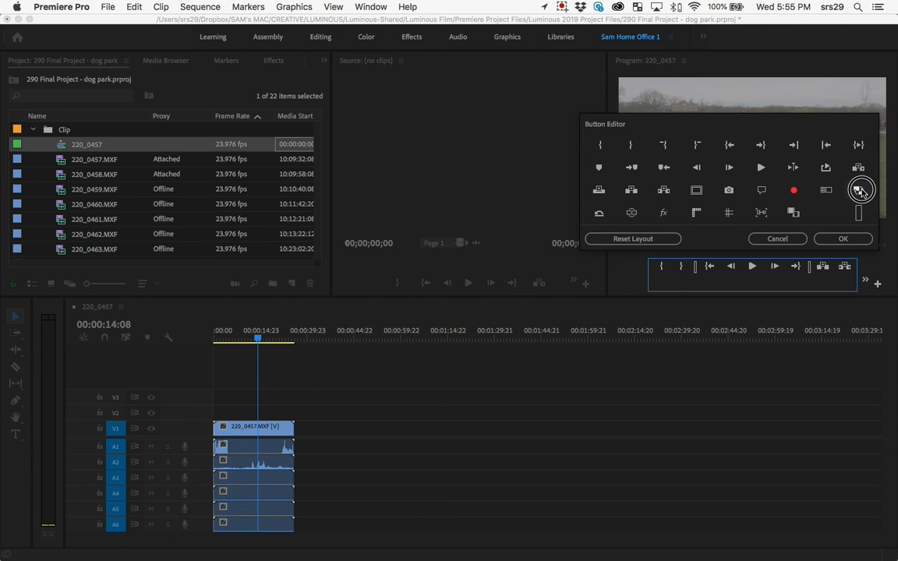
drag(858, 193, 844, 285)
click(842, 241)
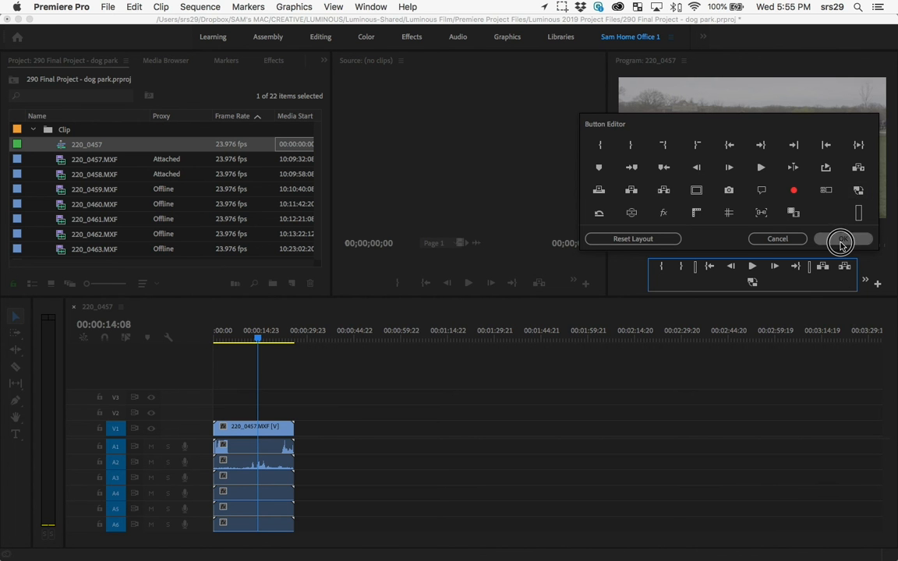
click(753, 283)
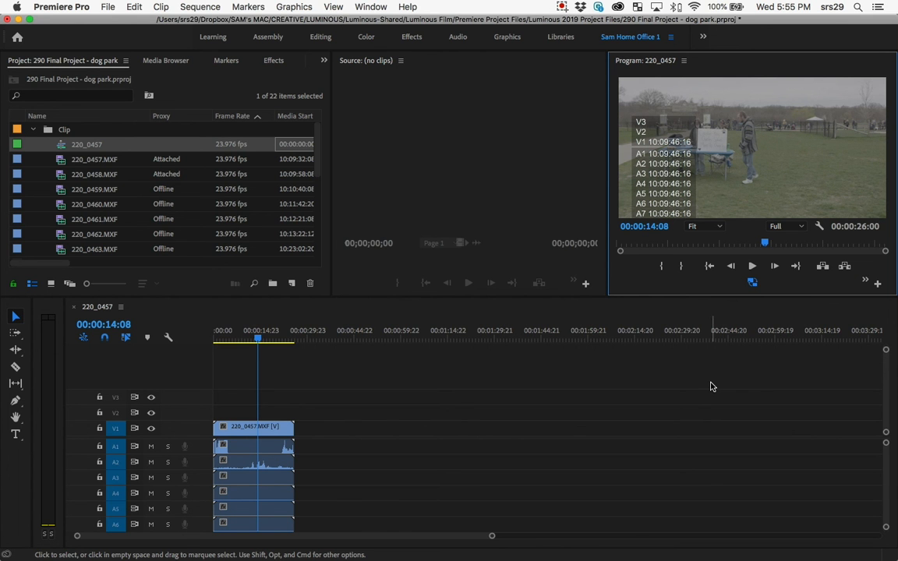
Step: Play the 220_0457 sequence from 00:00:04:14 to check proxy playback, stopping at 00:00:10:00
click(229, 340)
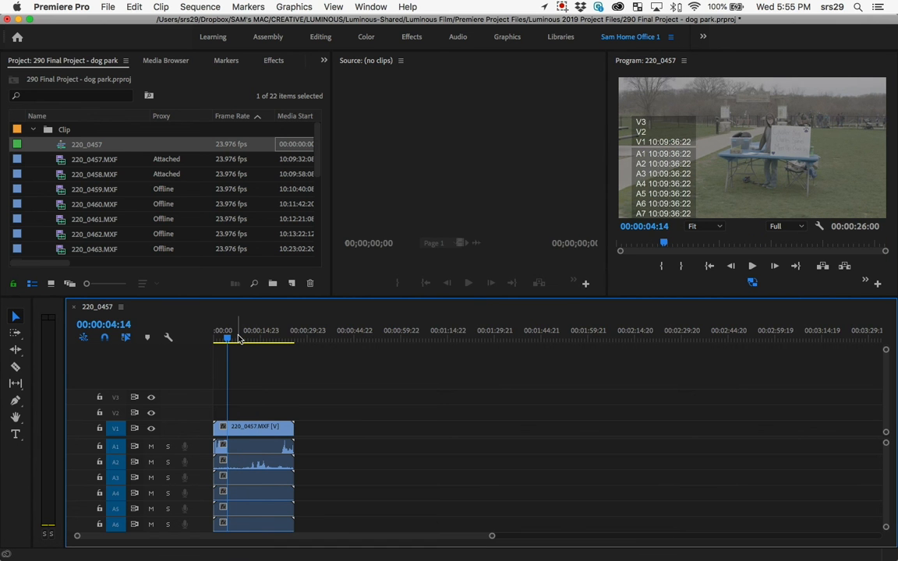
key(space)
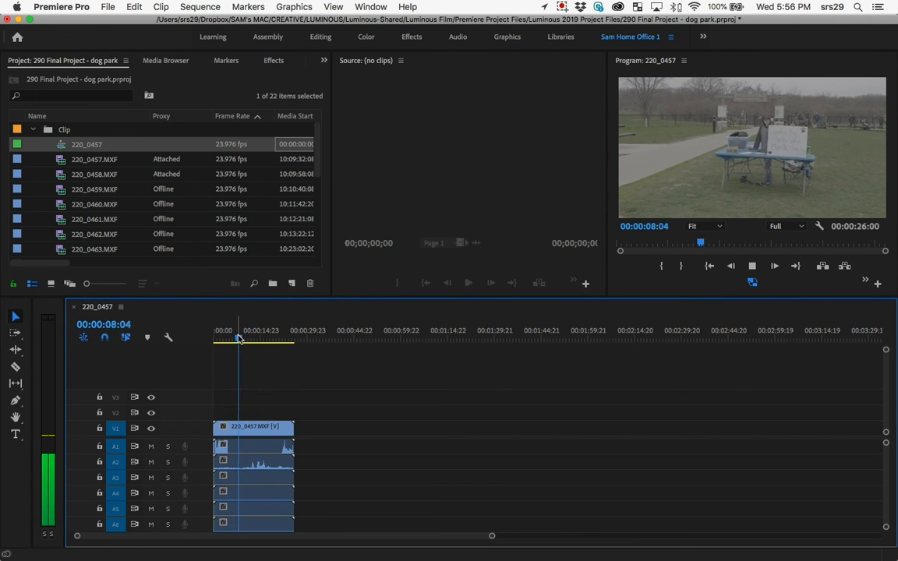
key(space)
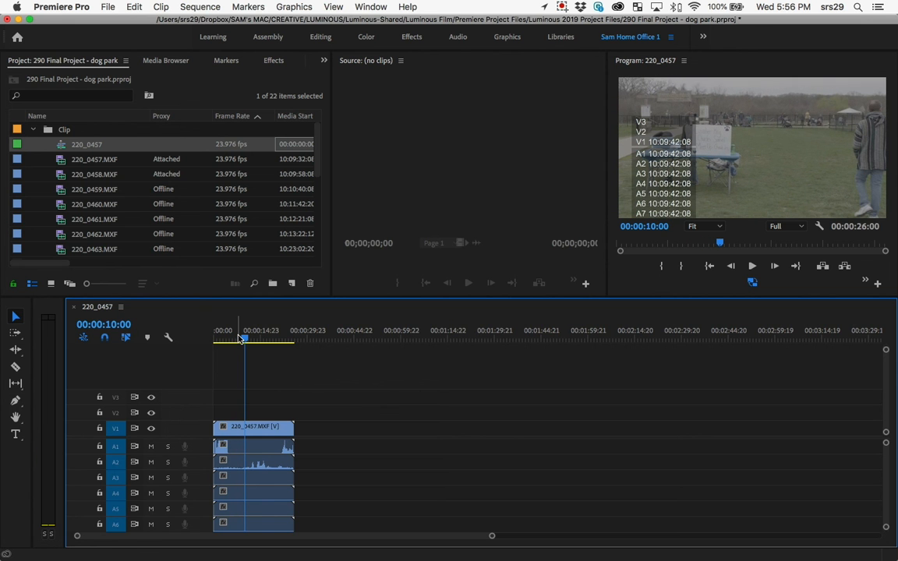
click(323, 180)
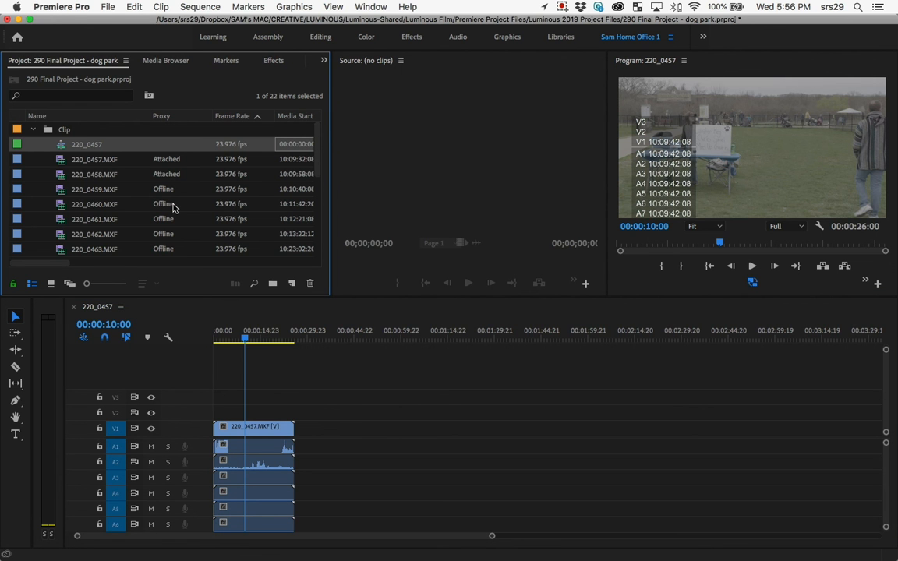
click(68, 7)
mouse_move(107, 7)
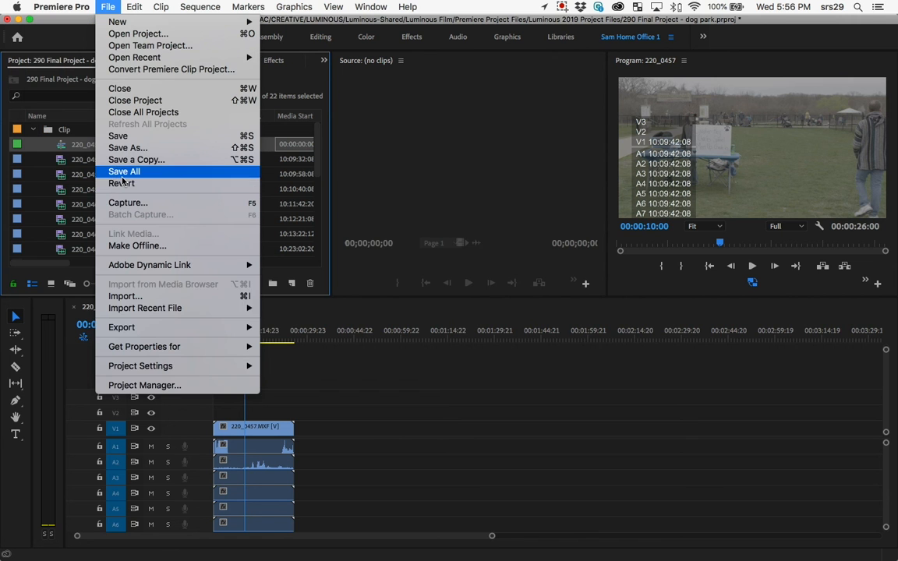
mouse_move(195, 365)
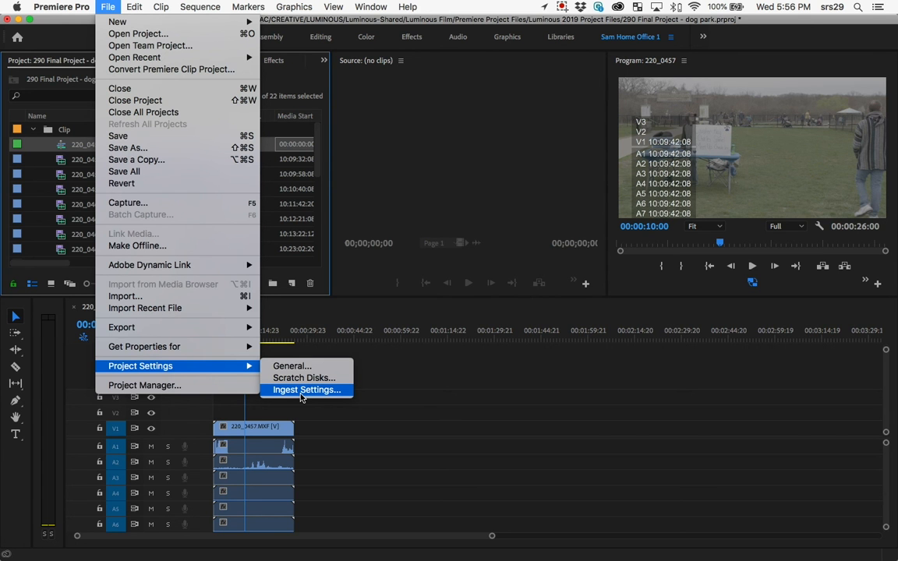
click(406, 380)
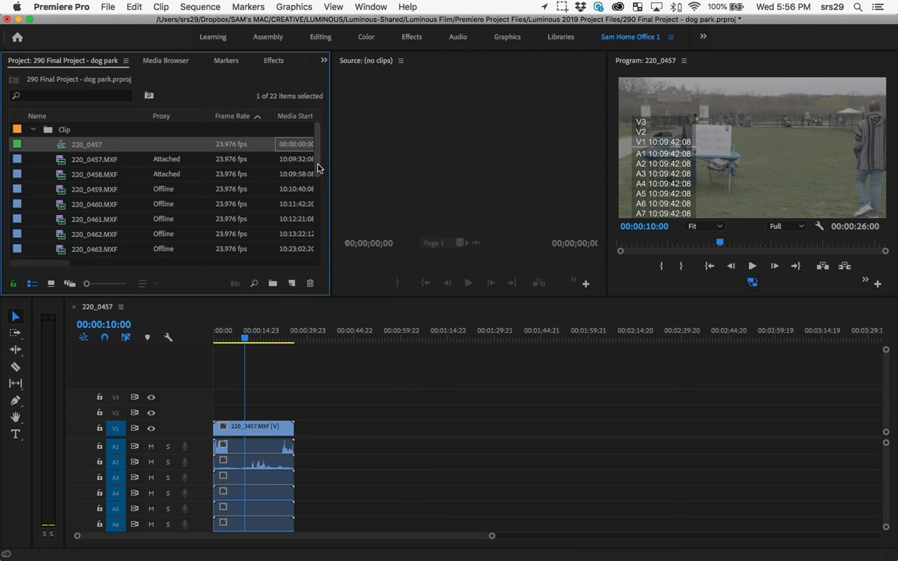
Step: Select clips 220_0461.MXF through 220_0463.MXF and open the Create Proxies settings for them
click(77, 223)
shift+click(68, 251)
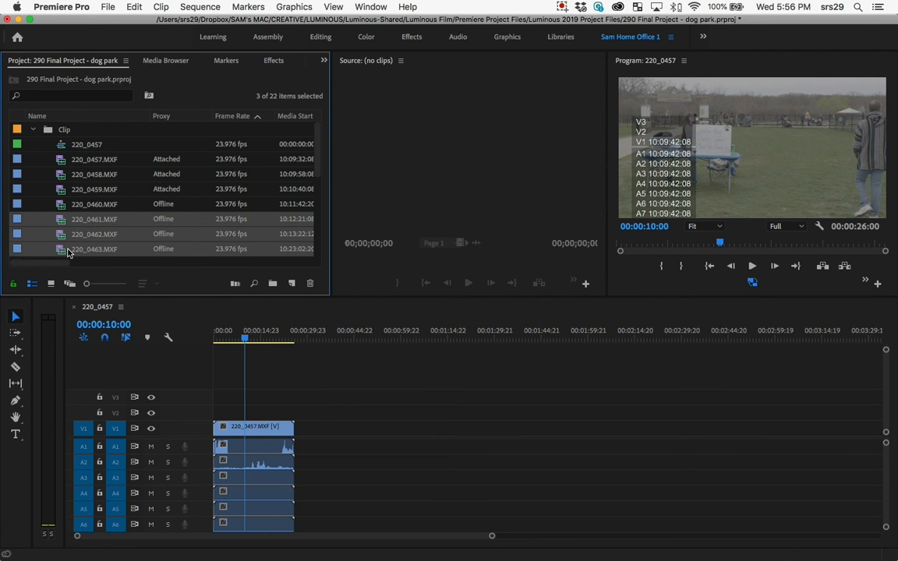
right_click(68, 250)
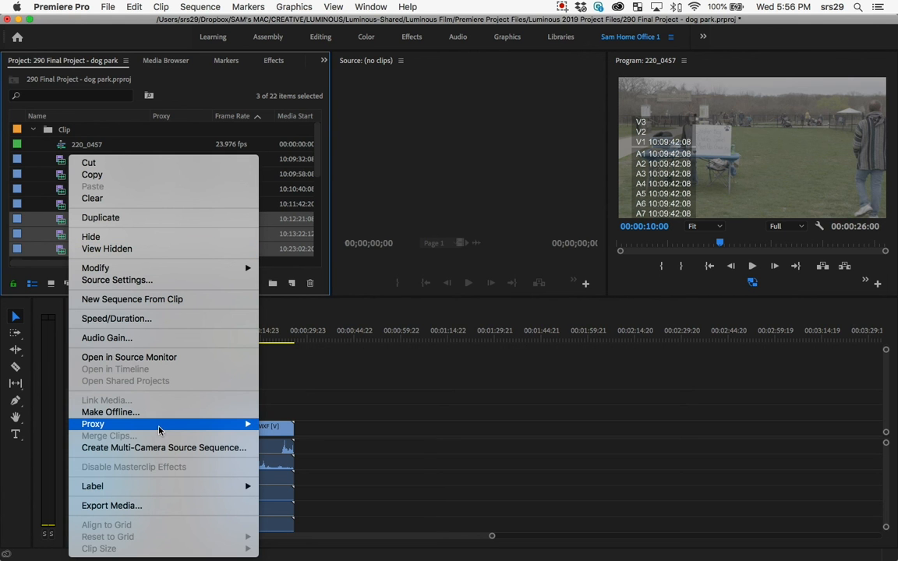
mouse_move(161, 426)
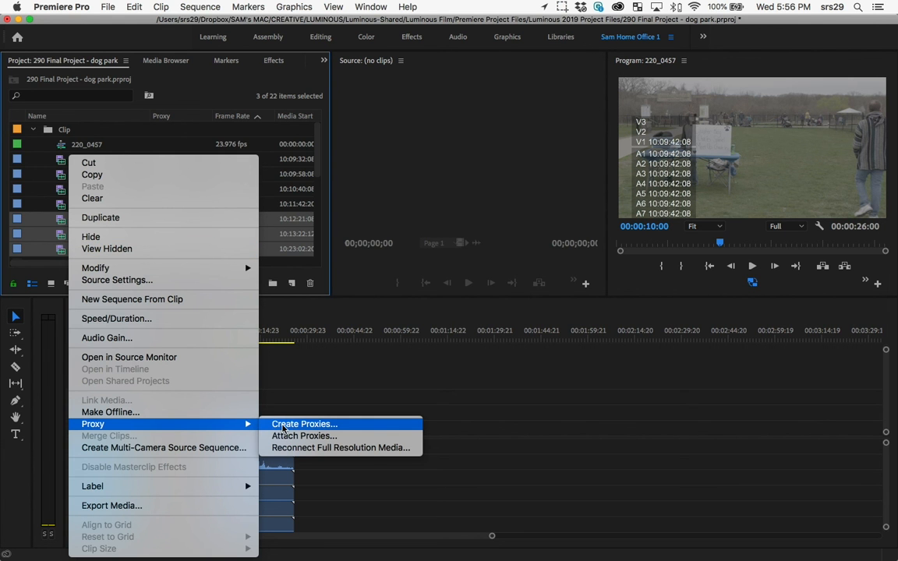
click(292, 426)
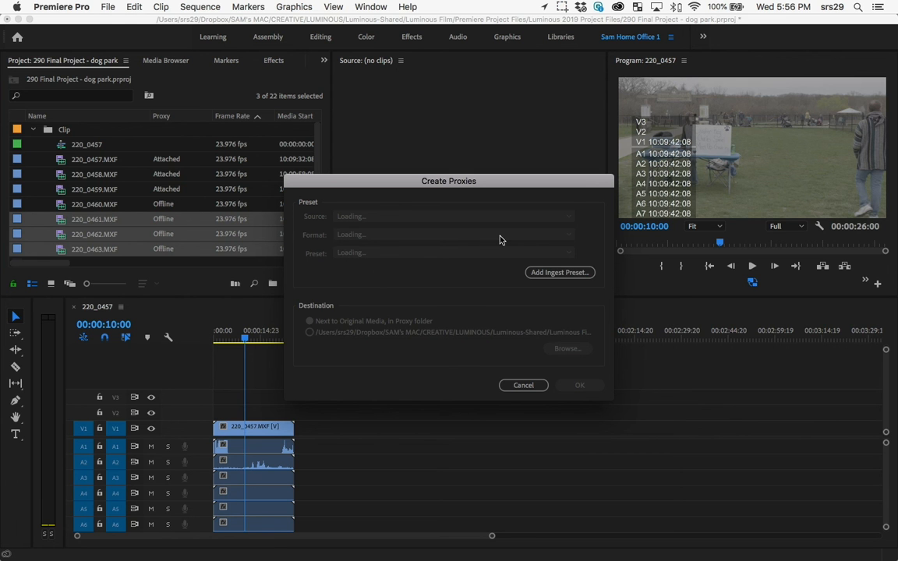
Step: Look through the H.264 presets, choose QuickTime with the 1024x540 Apple ProRes 422 Proxy preset, and cancel the proxy creation
click(401, 235)
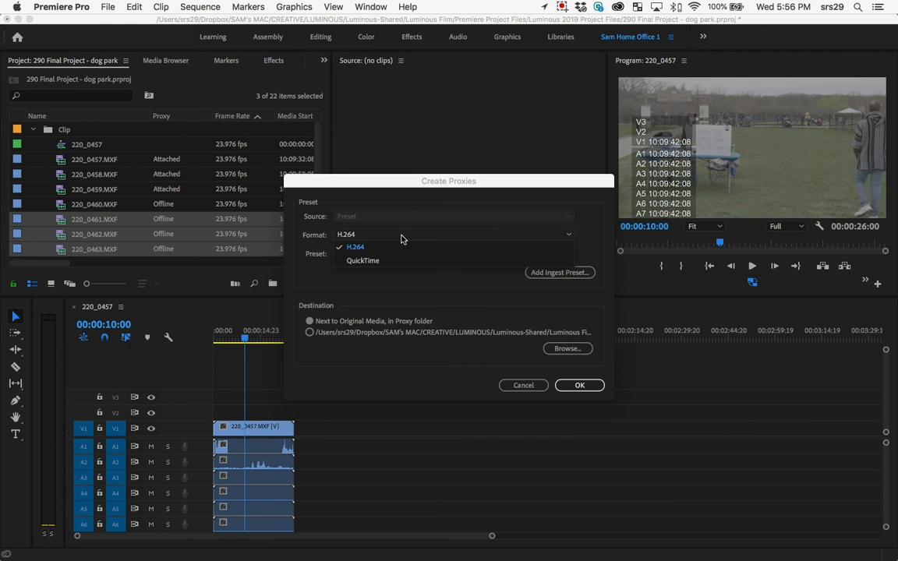
click(327, 248)
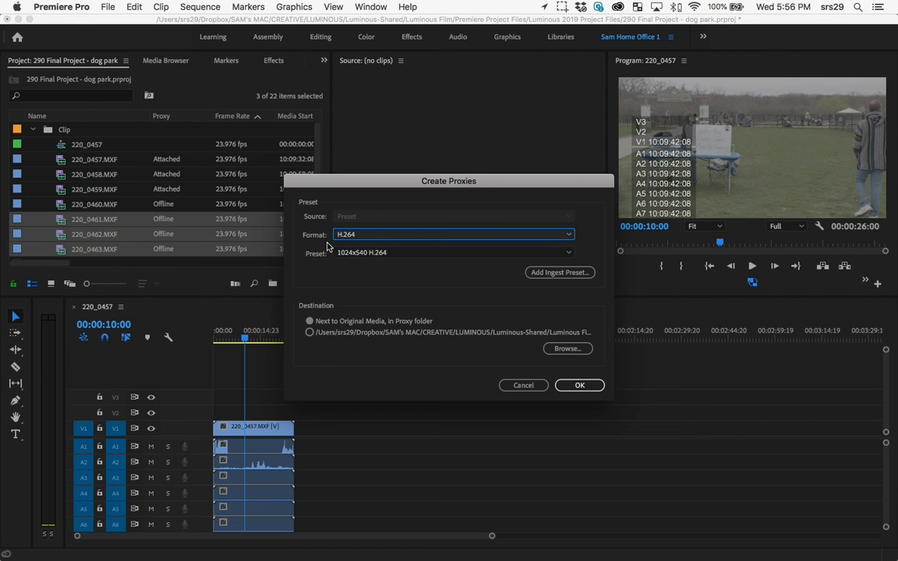
click(402, 254)
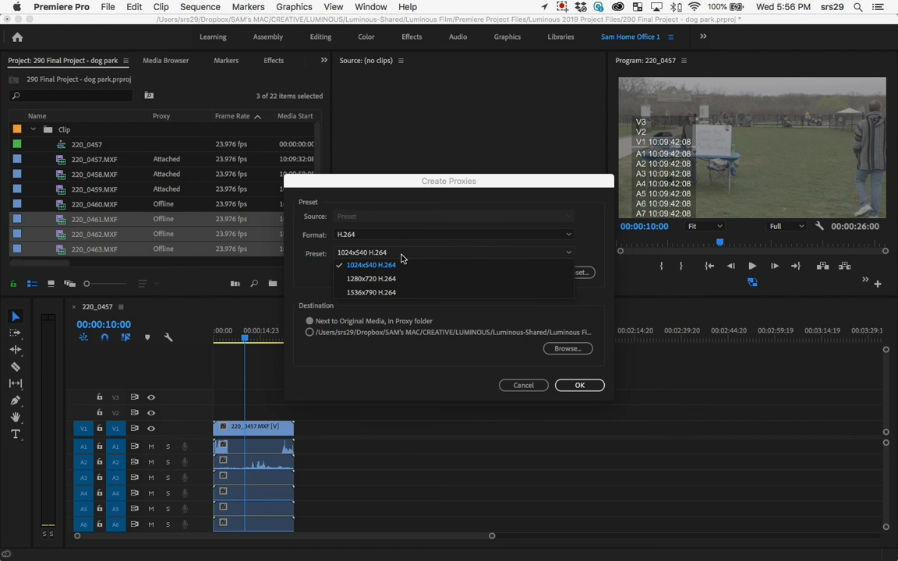
click(396, 236)
click(371, 257)
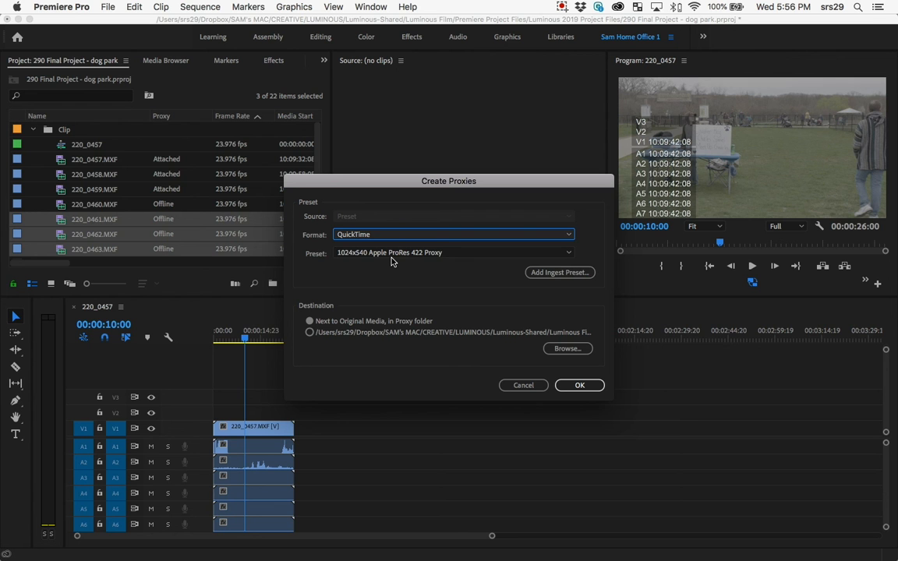
click(392, 256)
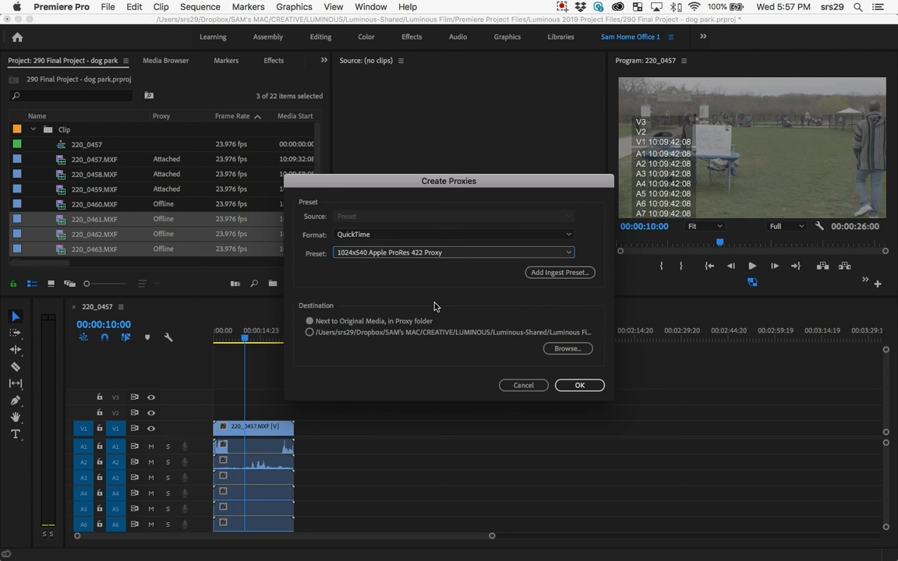
click(535, 388)
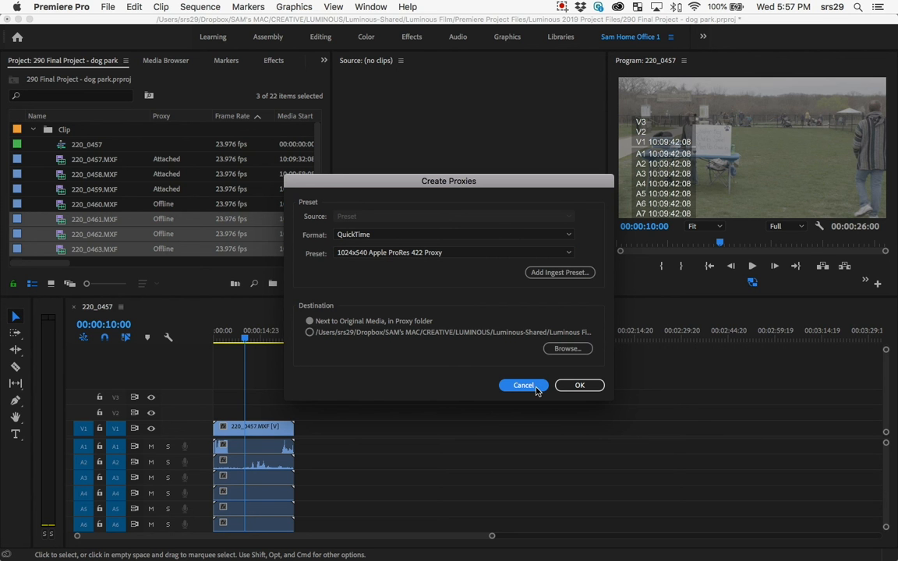